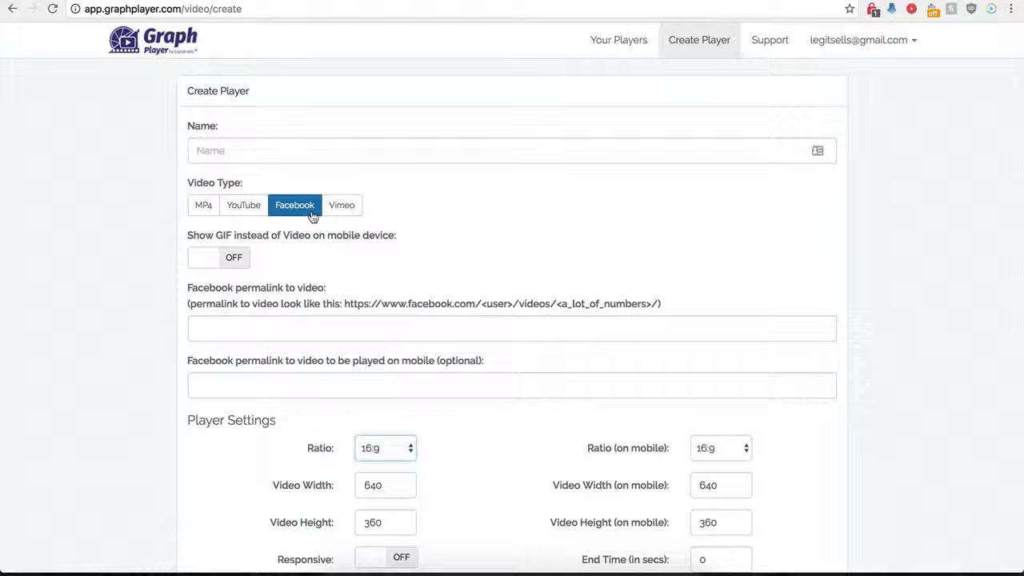
- Name the new player "Demo Name" and choose Facebook as its video type
scroll(180, 344, down, 1)
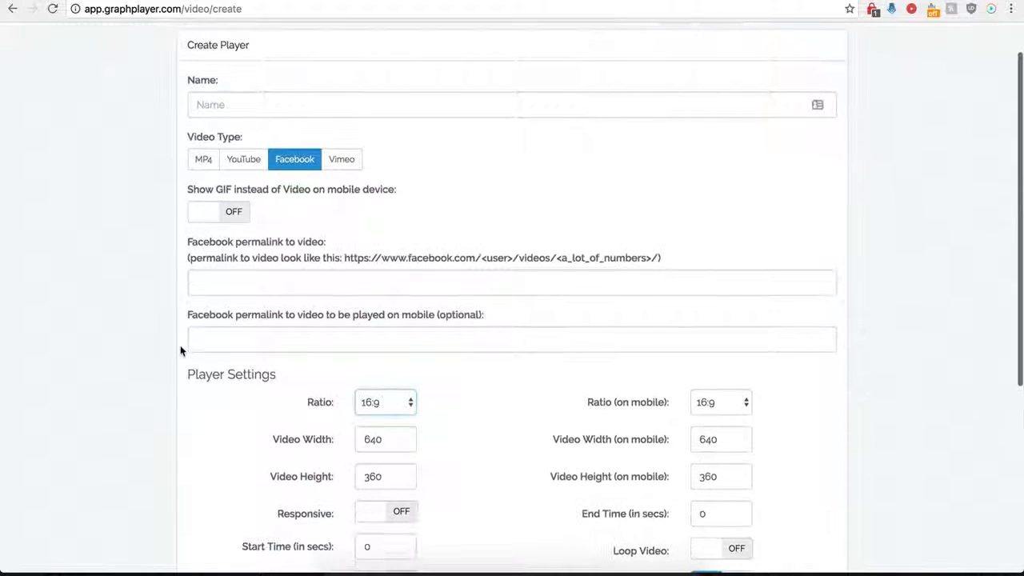
click(275, 103)
text(Demo Name)
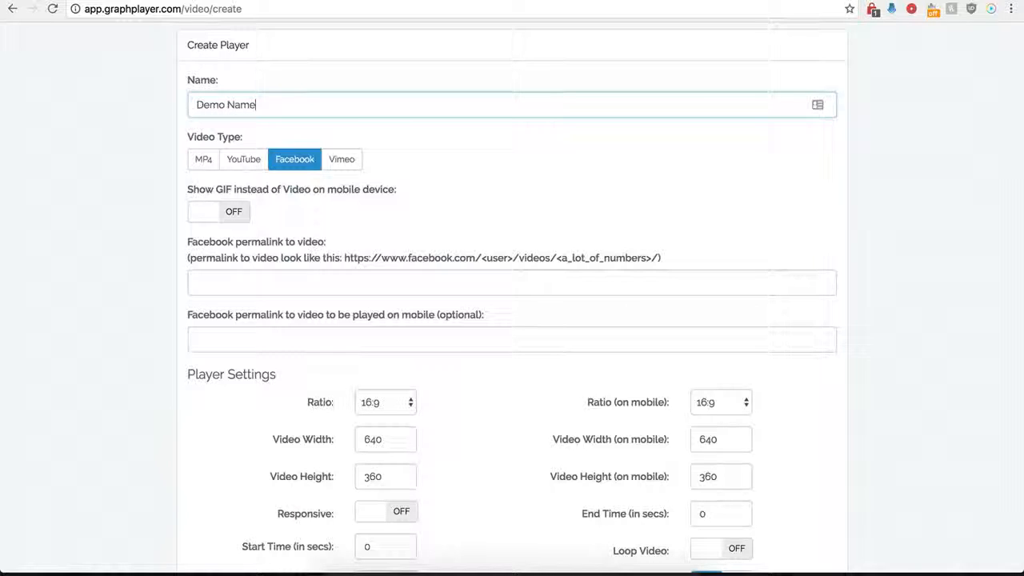
click(291, 166)
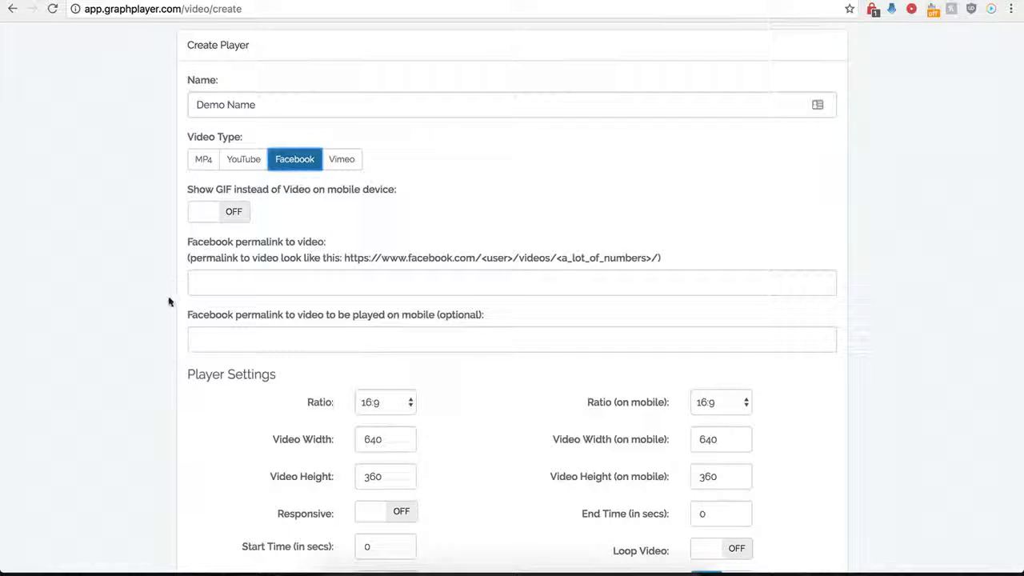
- Copy the address of the INSIDER dessert "Creative Cakes" Facebook video and paste it as the player's Facebook permalink to video
scroll(192, 276, down, 1)
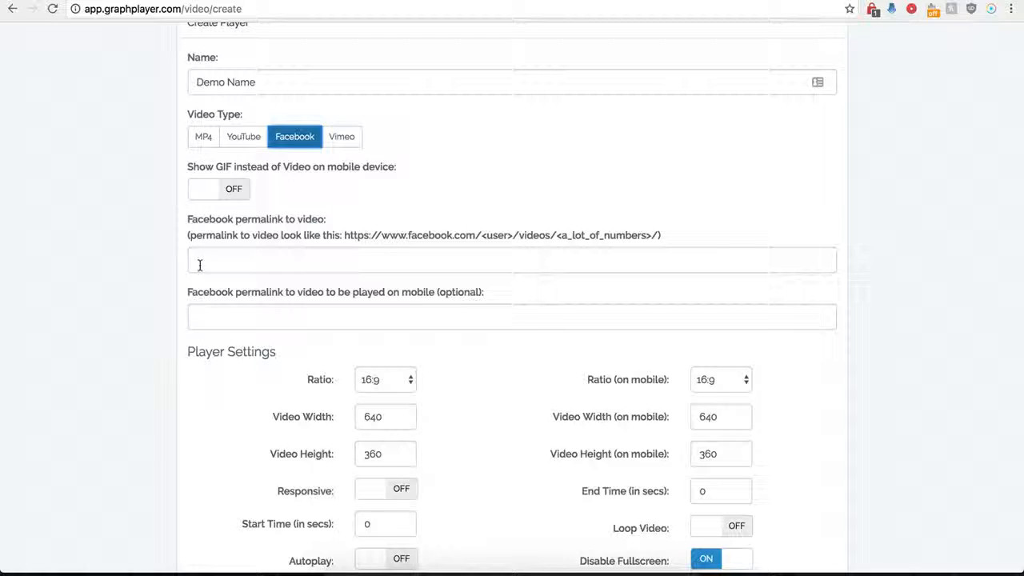
click(200, 265)
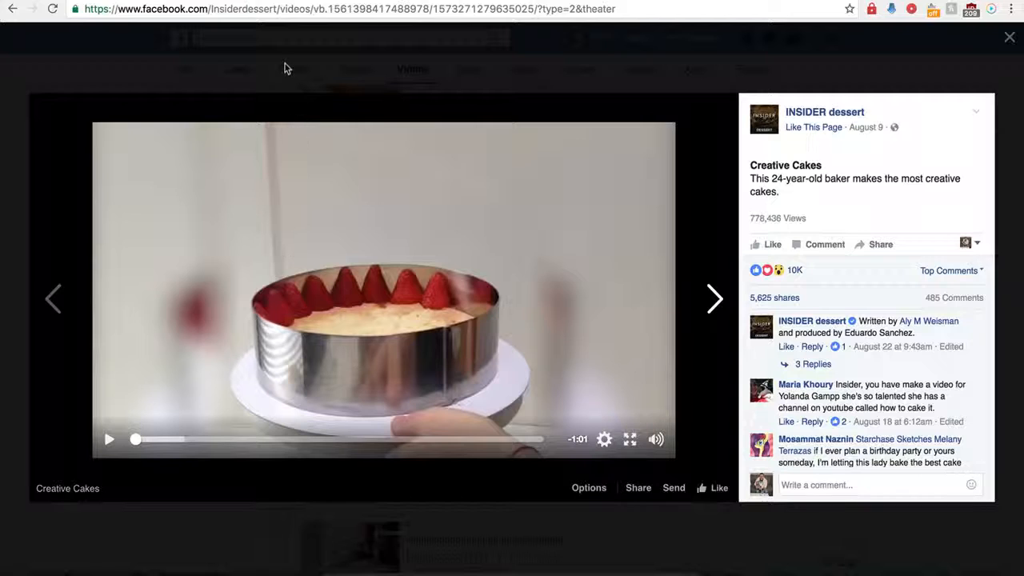
click(301, 10)
key(super+c)
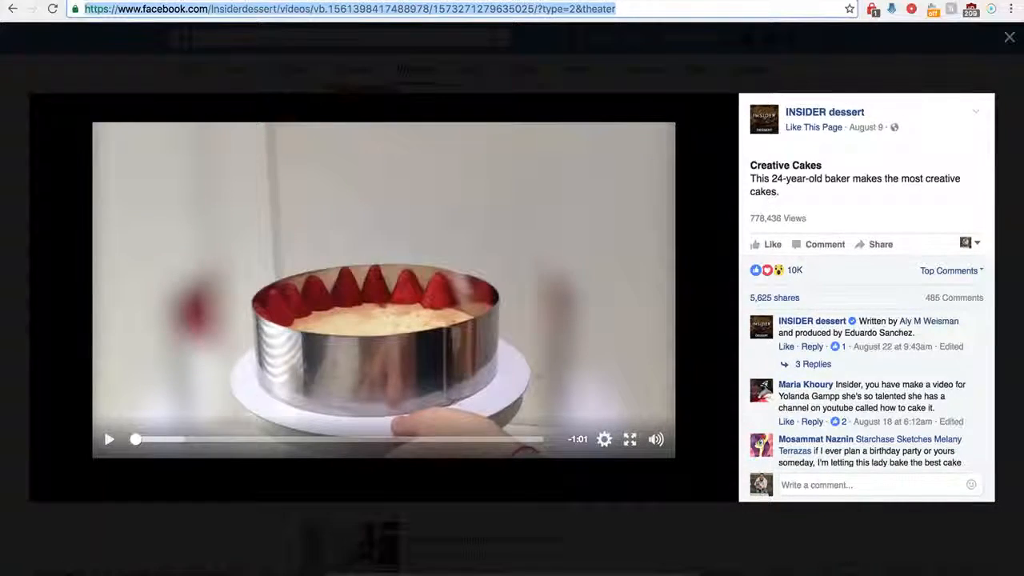
key(ctrl+Tab)
key(super+v)
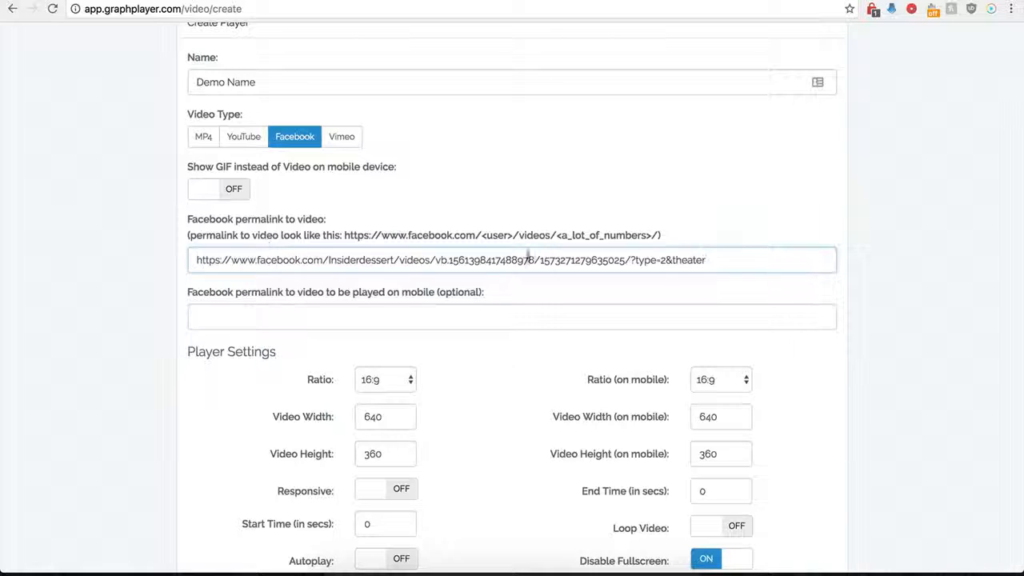
- Remove "?type=2&theater" from the end of the Facebook permalink
drag(724, 260, 636, 262)
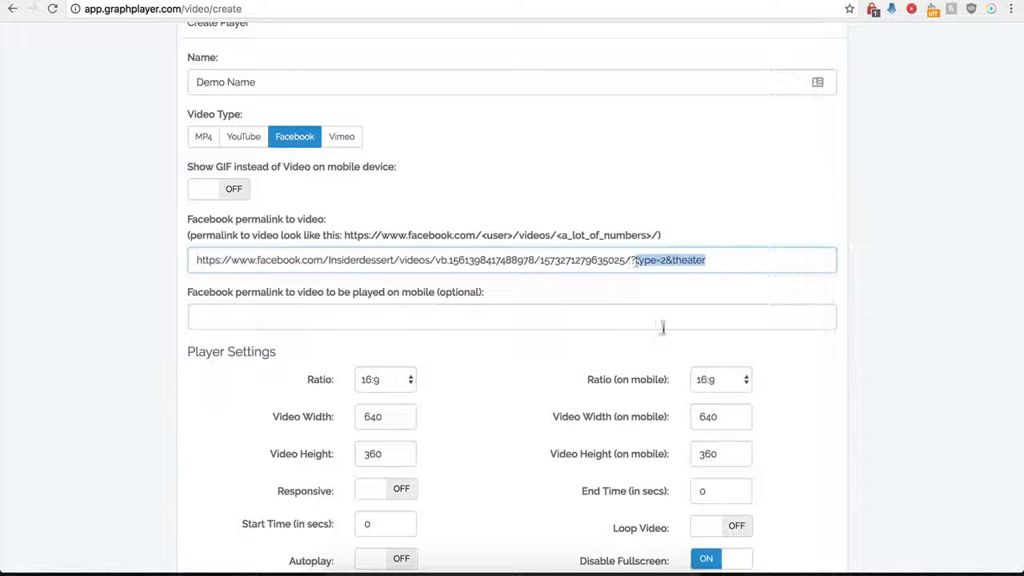
key(BackSpace)
key(BackSpace)
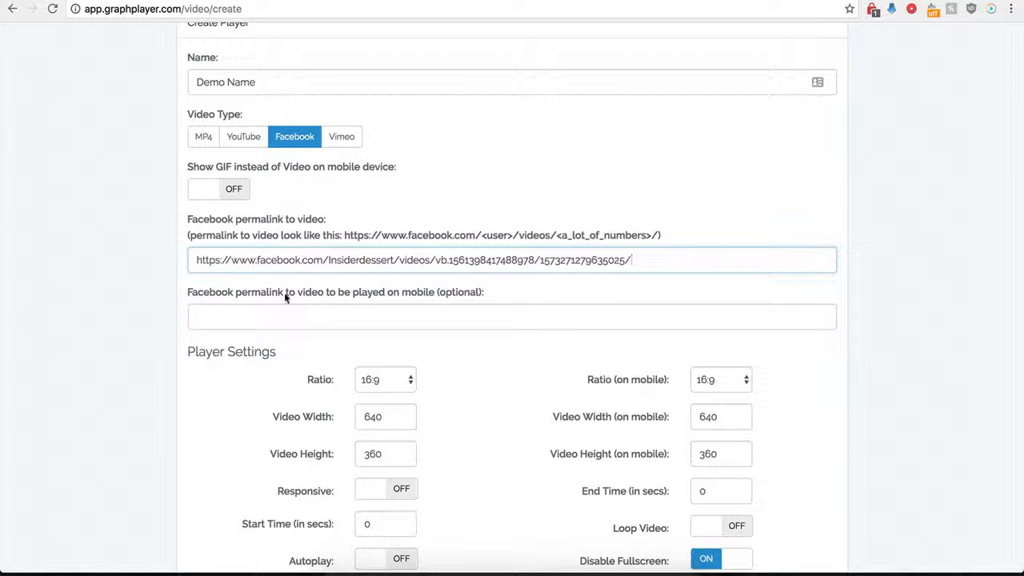
click(253, 319)
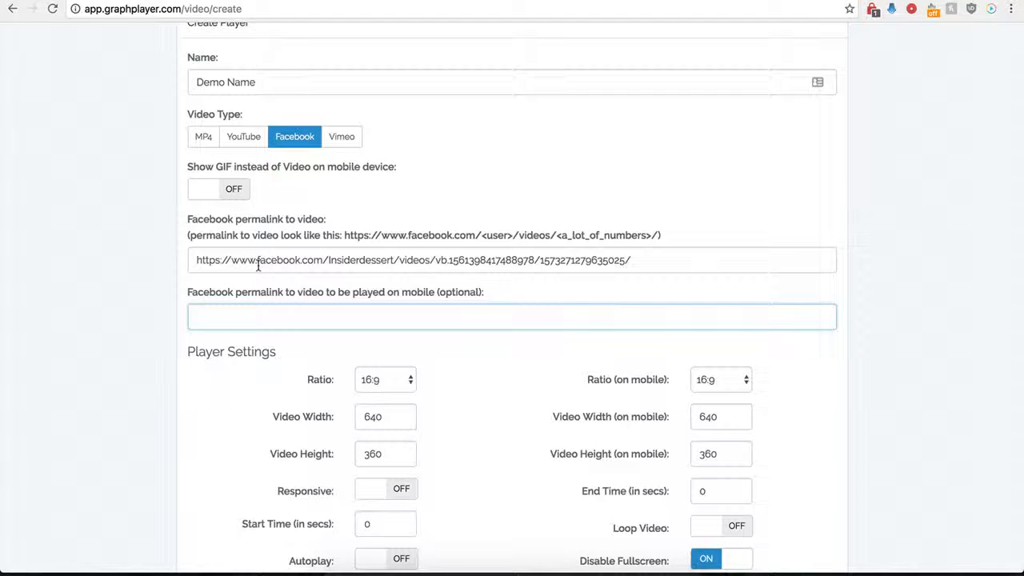
drag(289, 259, 449, 259)
key(Tab)
drag(218, 260, 454, 260)
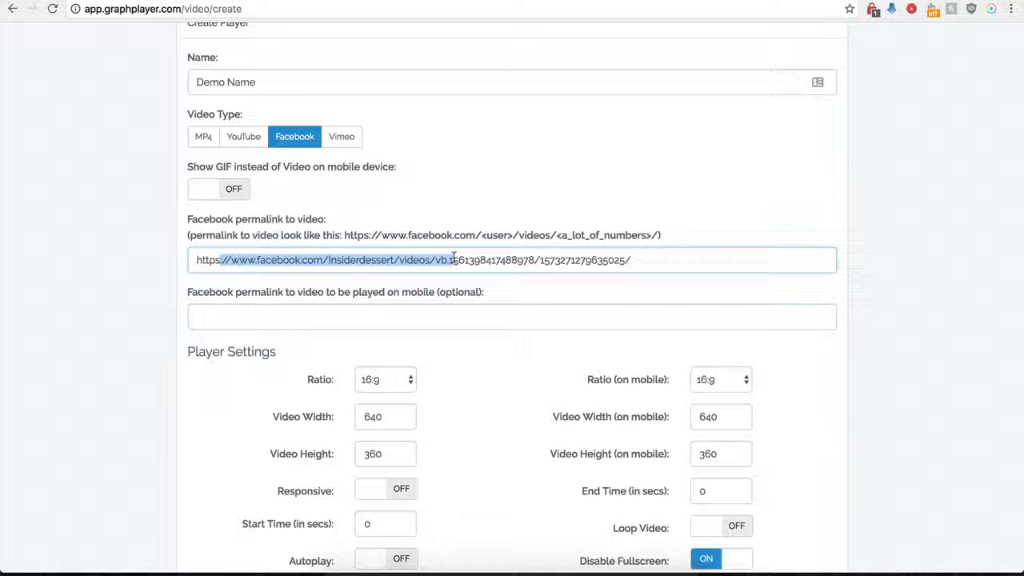
click(320, 317)
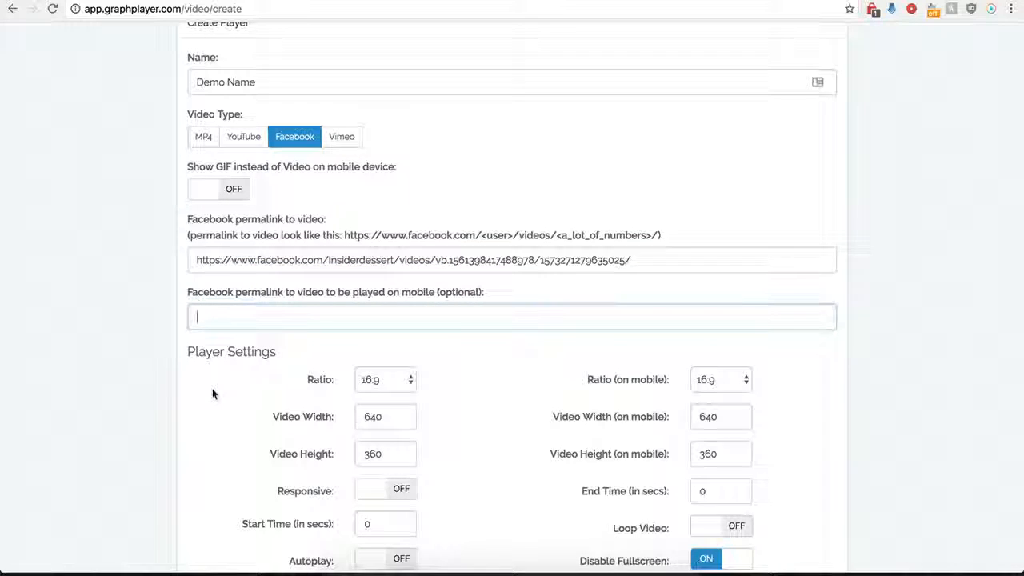
- Examine the aspect ratio options offered for the desktop and mobile players in the player settings
scroll(214, 393, down, 1)
scroll(212, 393, down, 5)
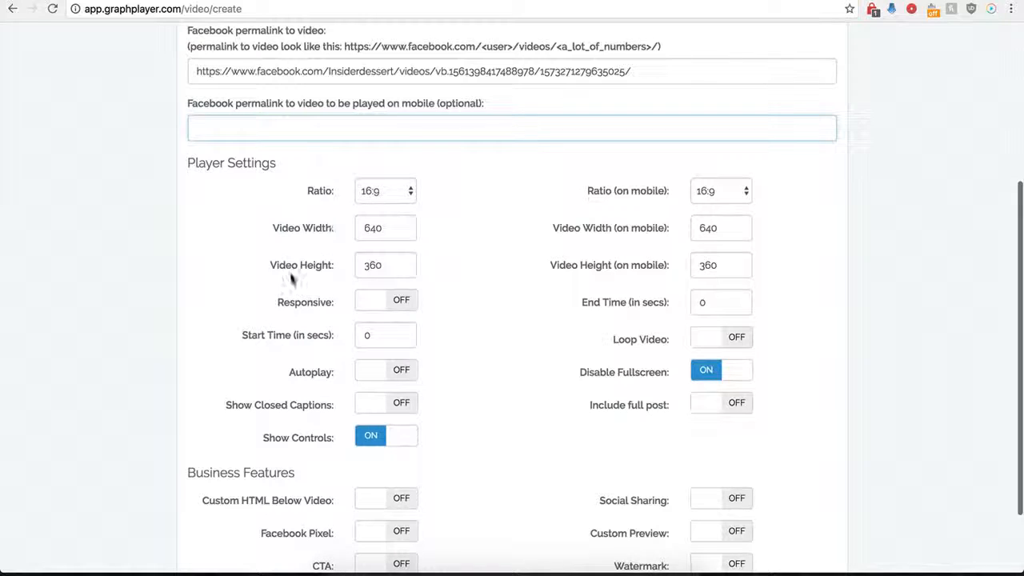
click(400, 191)
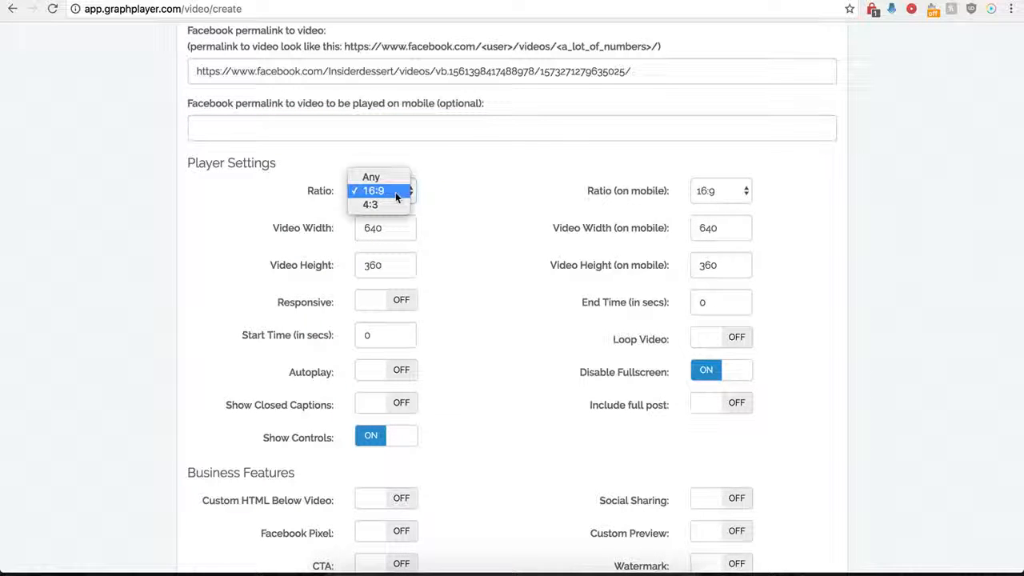
click(426, 197)
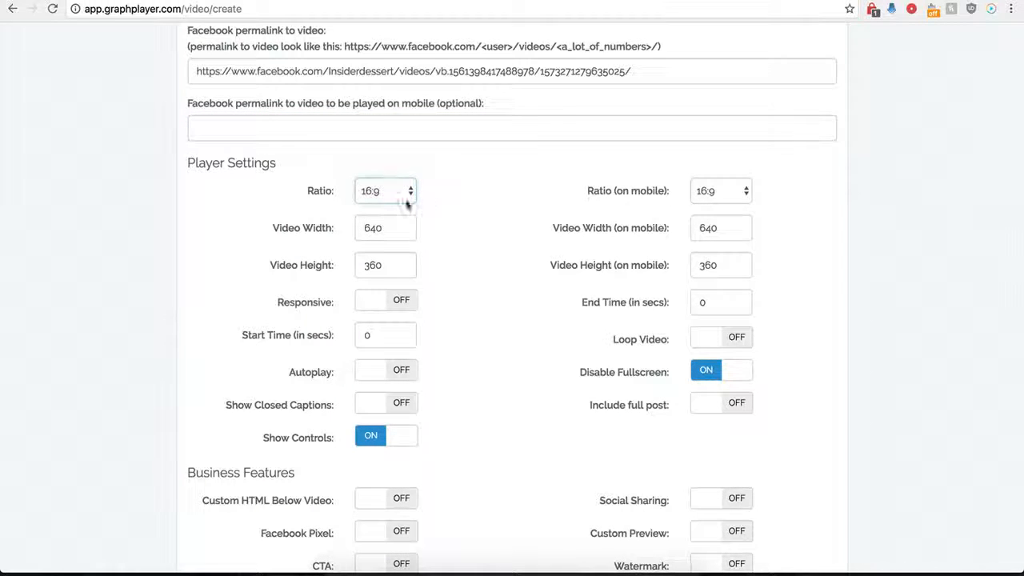
click(724, 194)
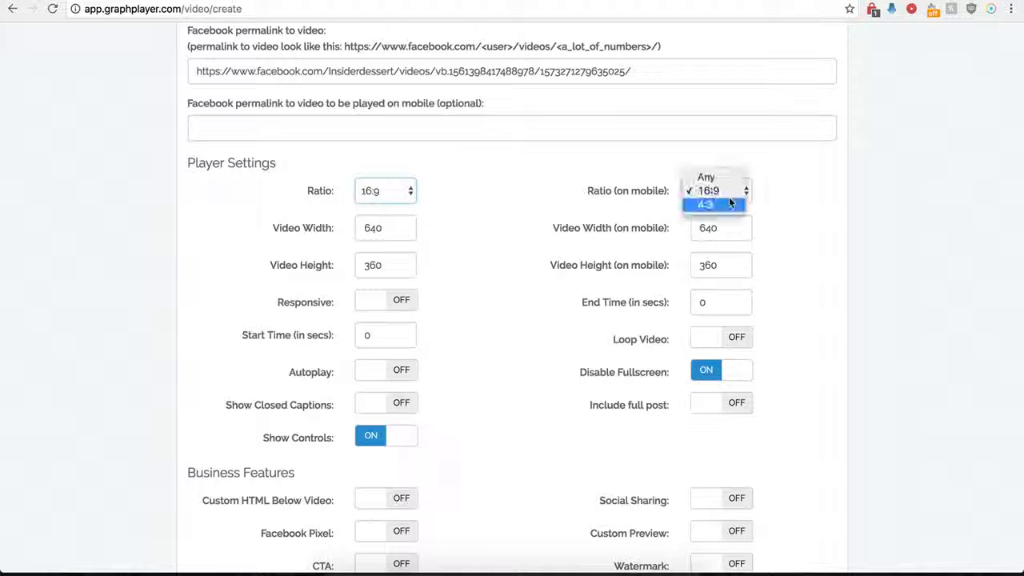
click(582, 190)
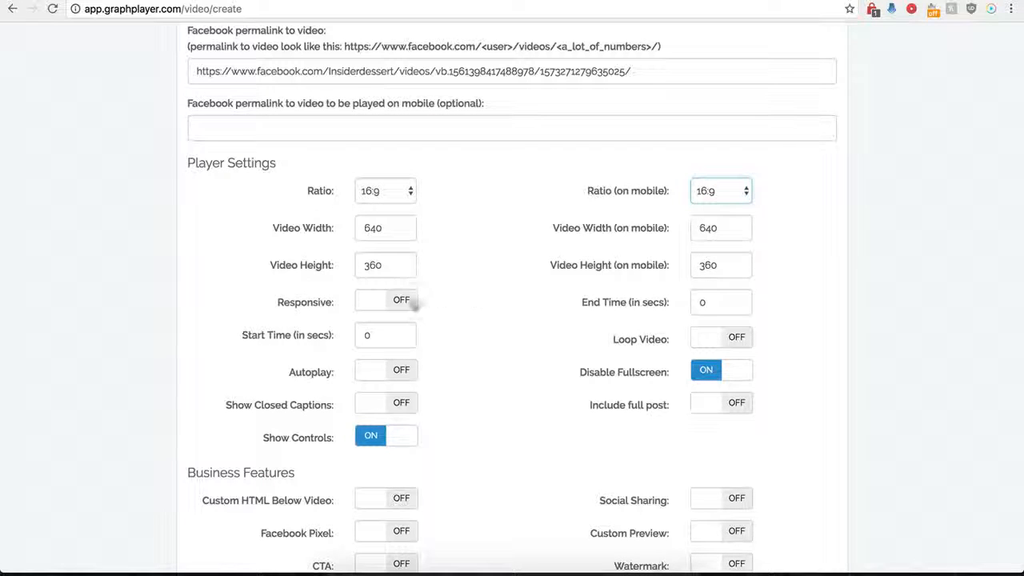
- Try the Responsive option in the player settings, switching it on and back off twice
click(397, 303)
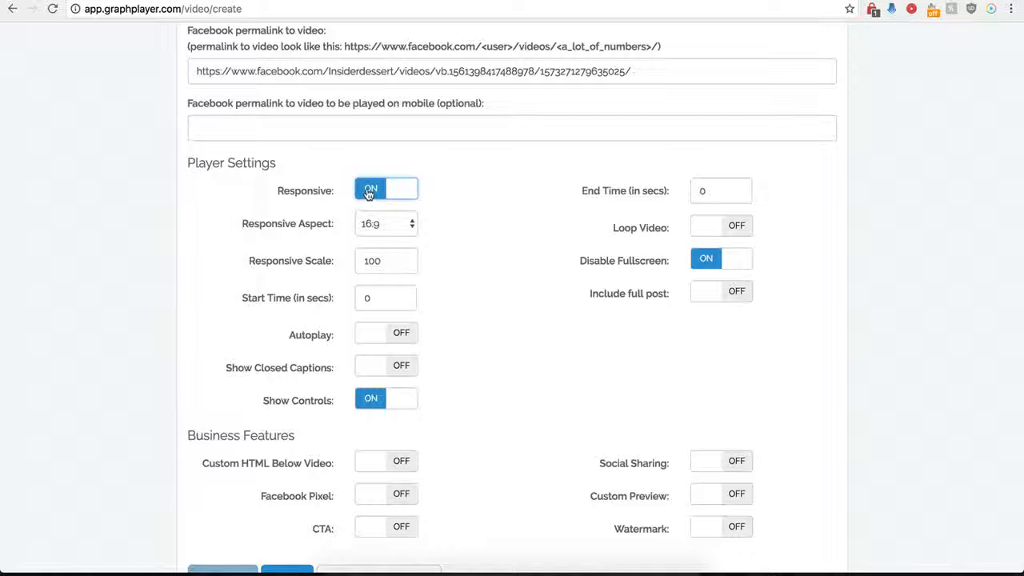
click(369, 190)
click(390, 301)
click(372, 192)
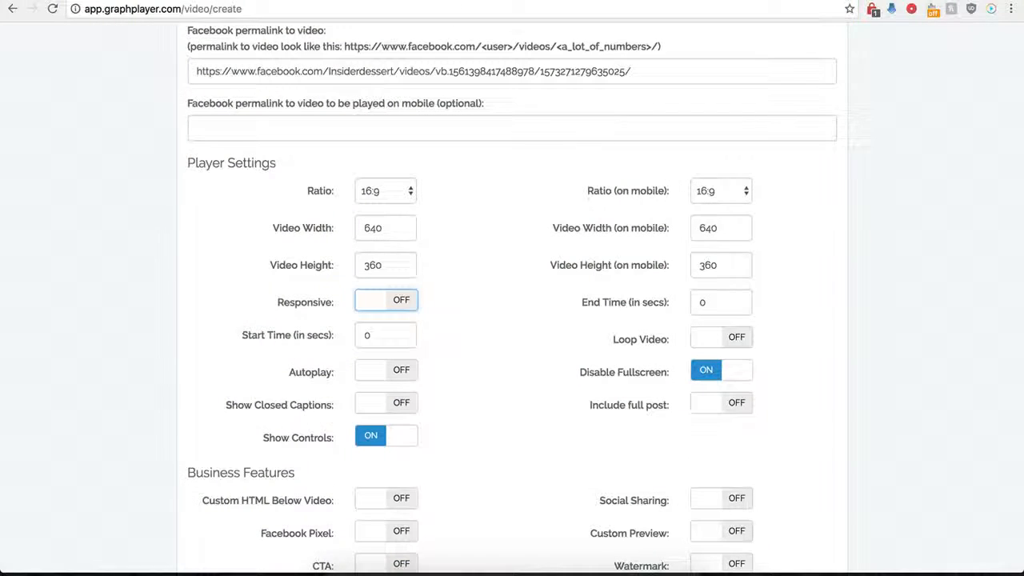
- Set the video's start time to 1 second and its end time to 30 seconds
double_click(362, 339)
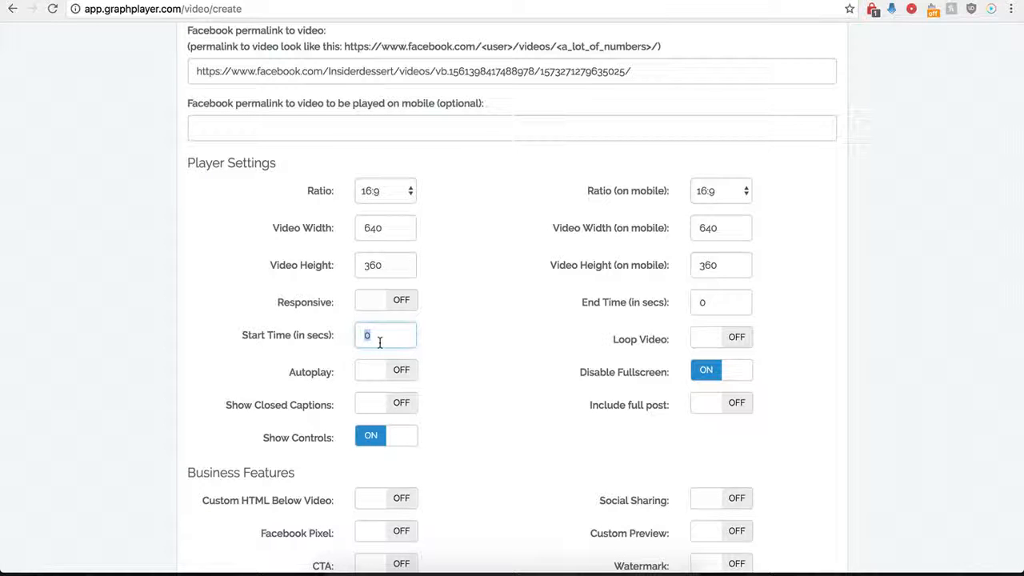
text(1)
double_click(693, 303)
text(30)
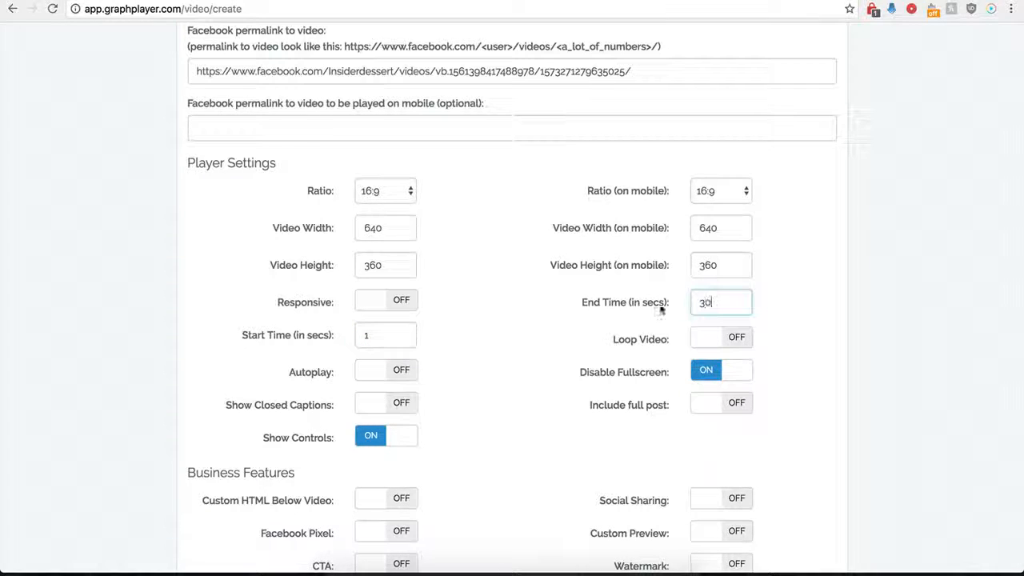
click(505, 329)
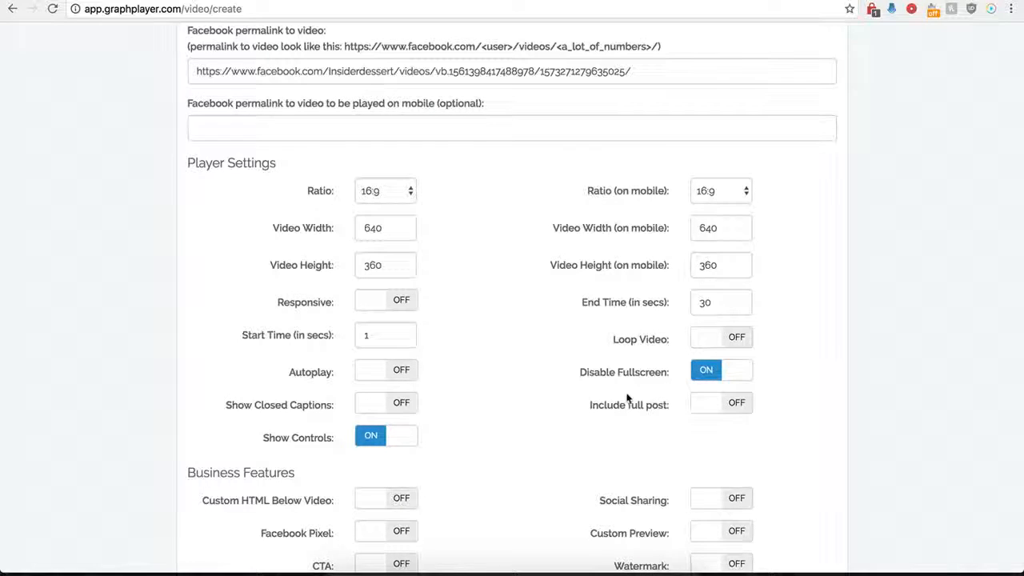
- Try including the full Facebook post in the player, and switch that option off again
scroll(560, 356, up, 1)
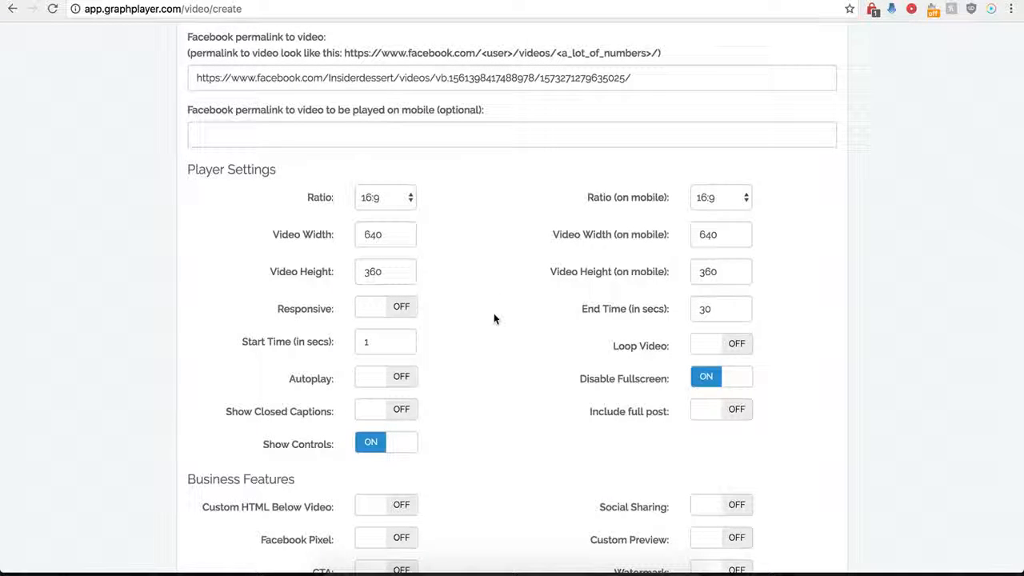
click(729, 416)
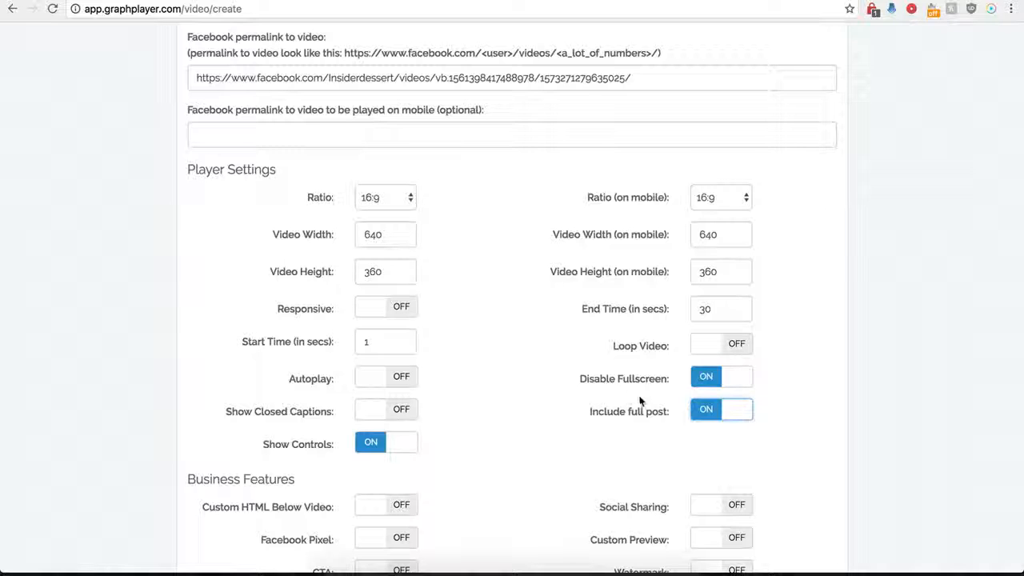
click(702, 413)
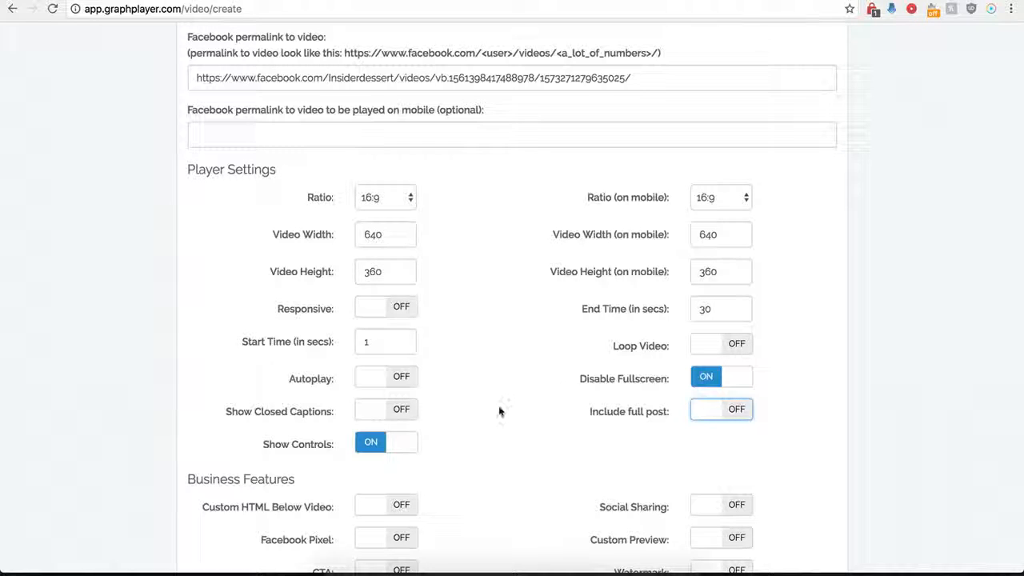
- Save the player and copy its entire Secure Code embed script
scroll(499, 408, down, 3)
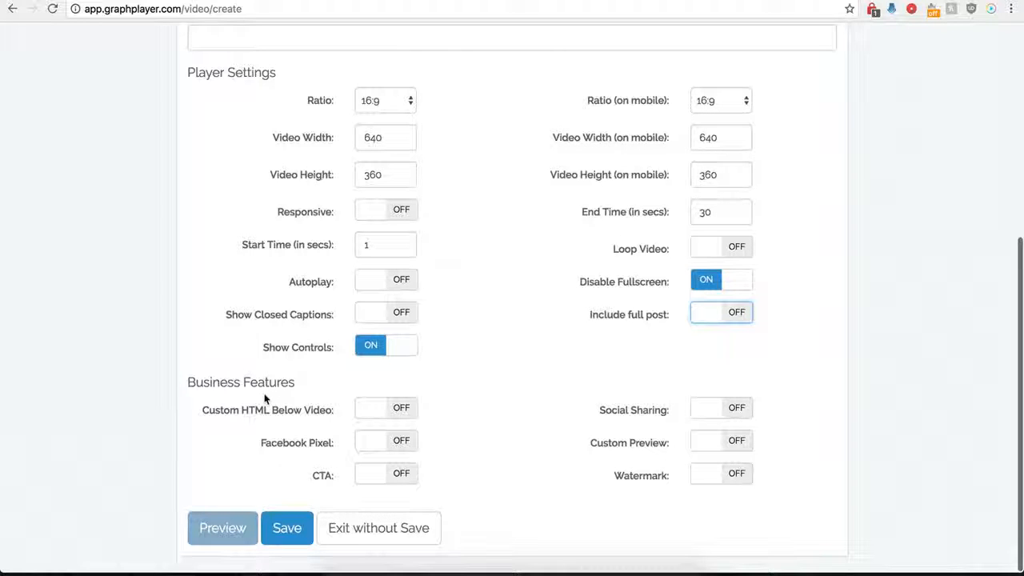
click(286, 524)
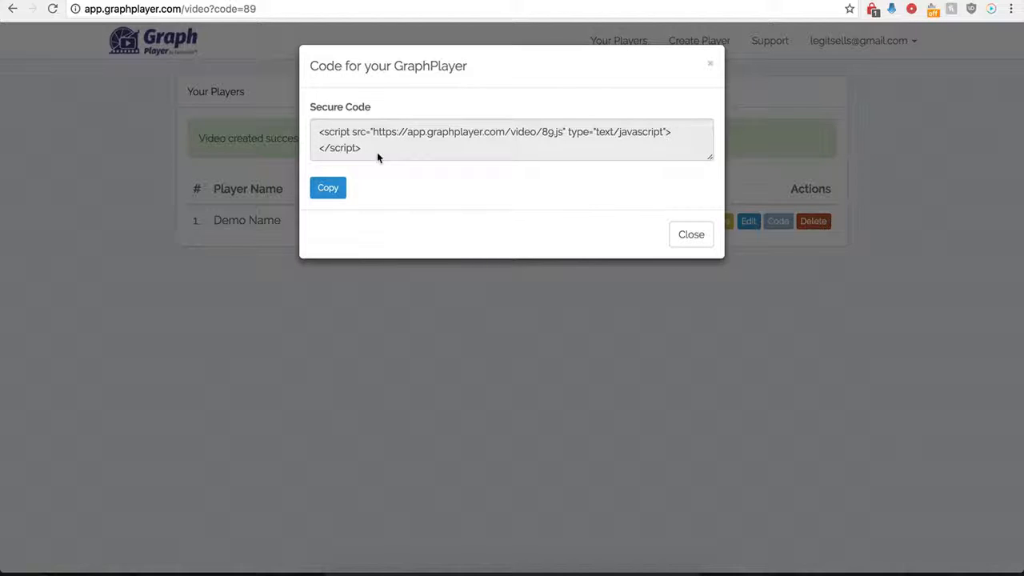
drag(376, 150, 314, 134)
key(ctrl+c)
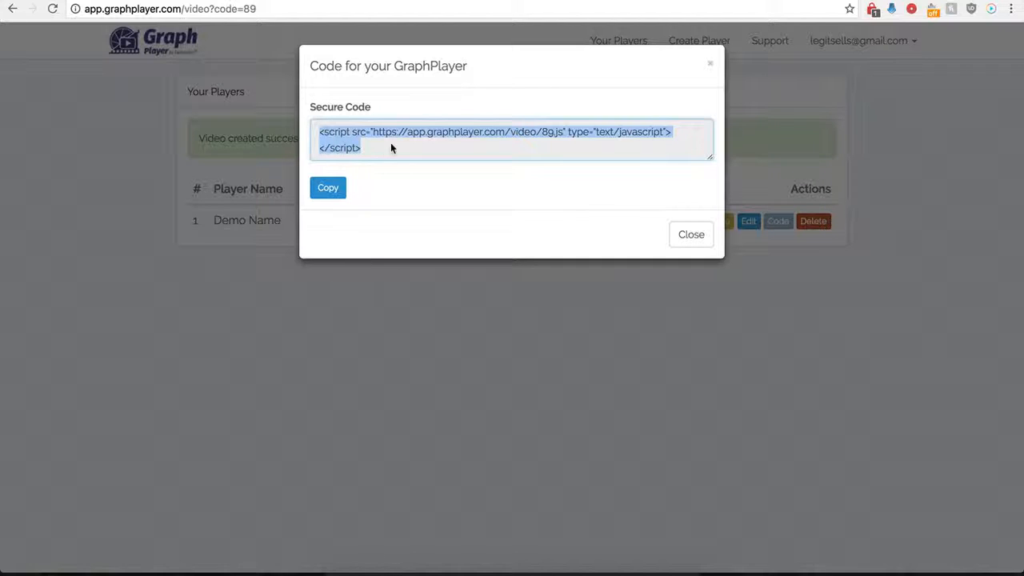
- Switch to the WordPress editor, paste the player's embed script into the "Hello world!" post and update the post
key(ctrl+Tab)
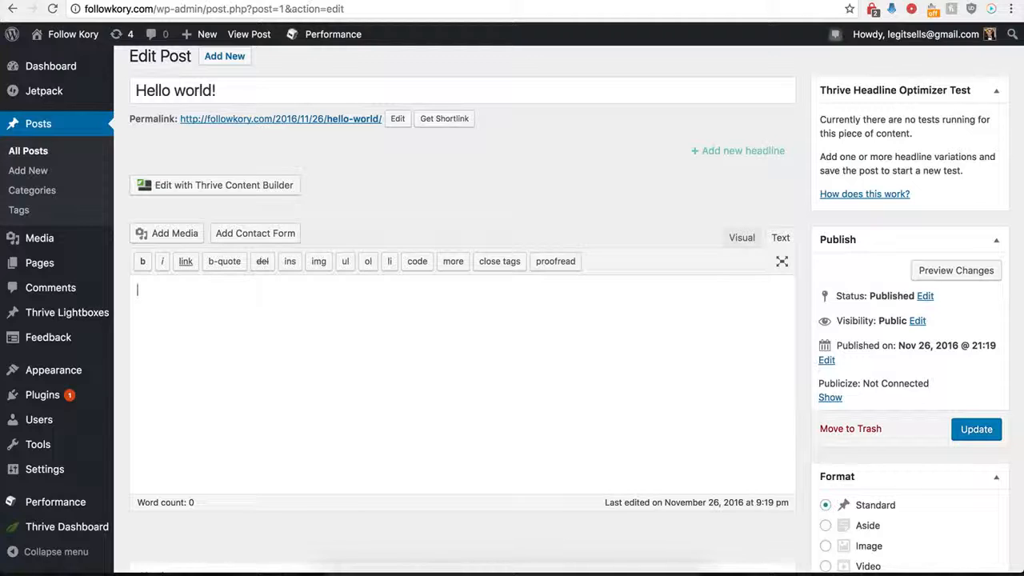
click(261, 345)
key(ctrl+v)
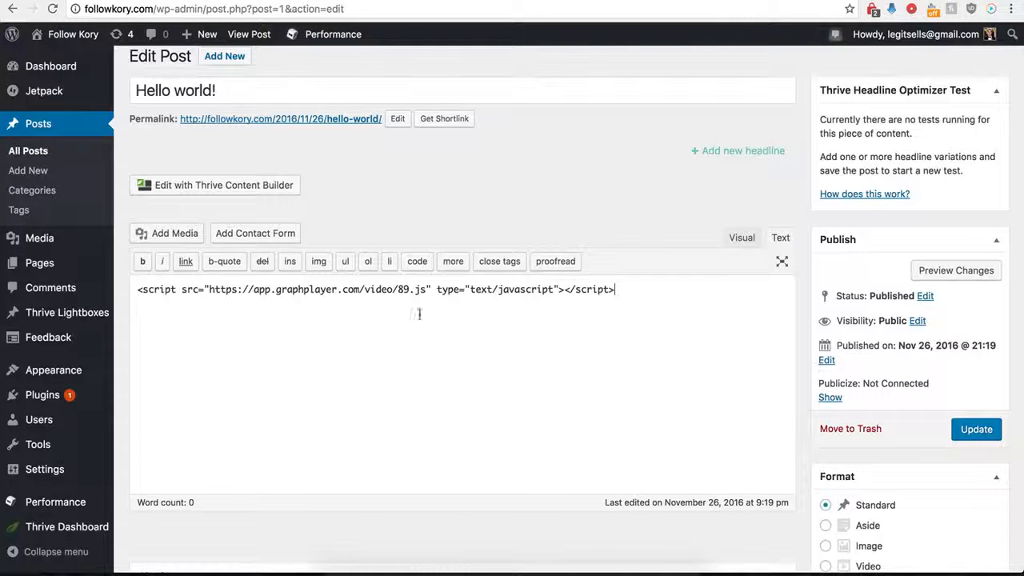
click(976, 432)
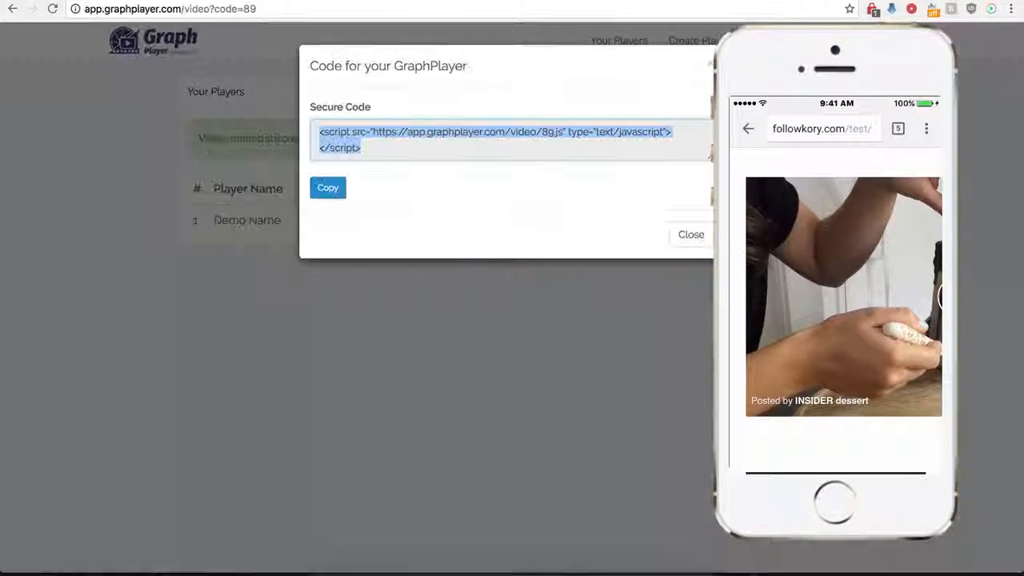
- Close the embed code dialog, open the Demo Name player for editing and enable showing a GIF instead of video on mobile devices
click(690, 235)
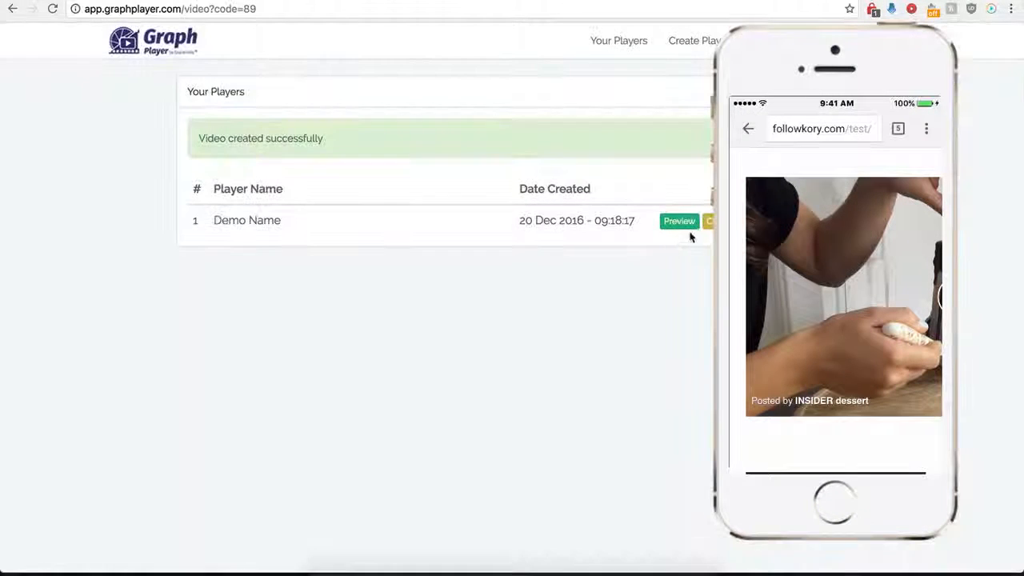
click(708, 221)
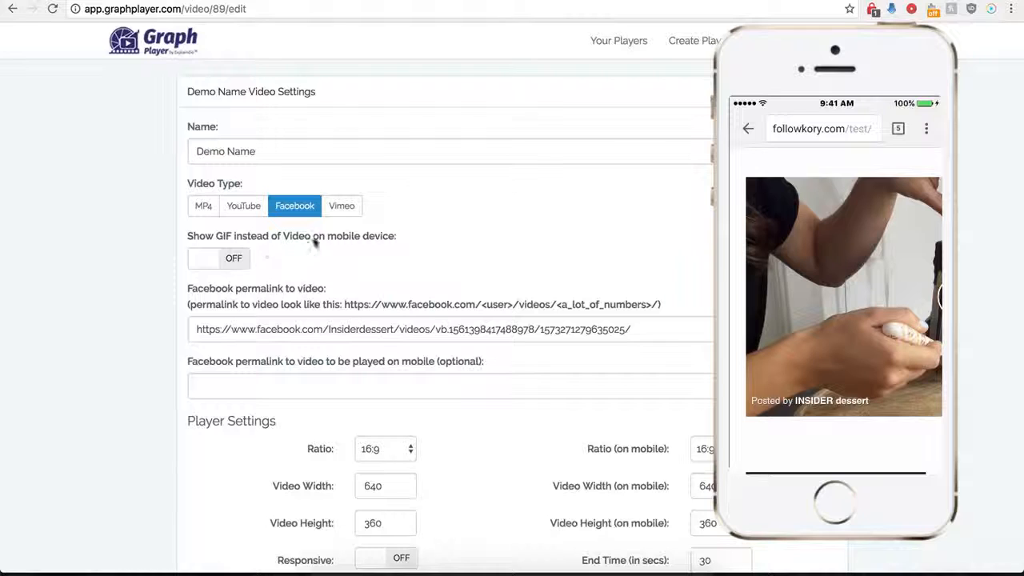
click(238, 260)
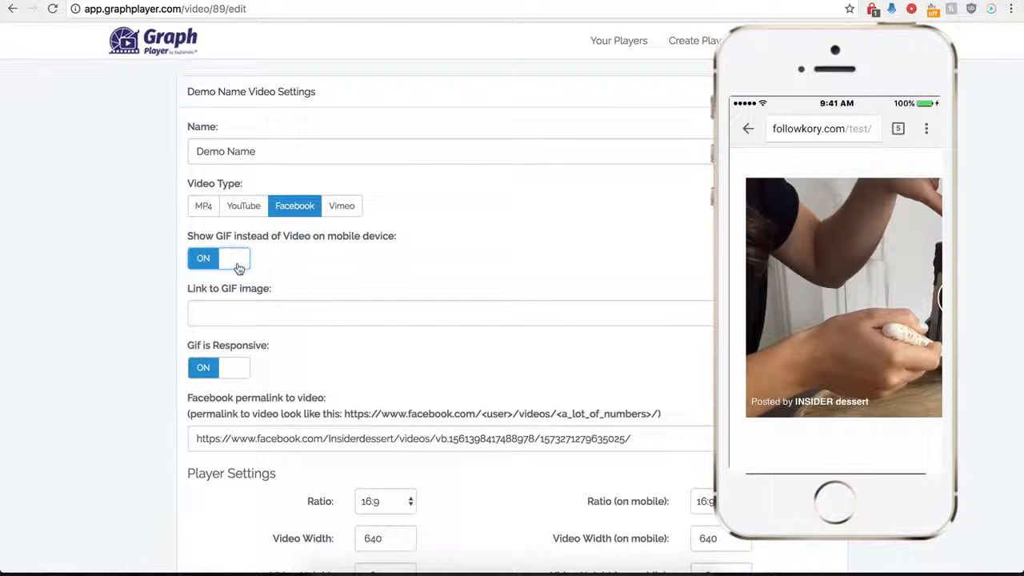
click(239, 312)
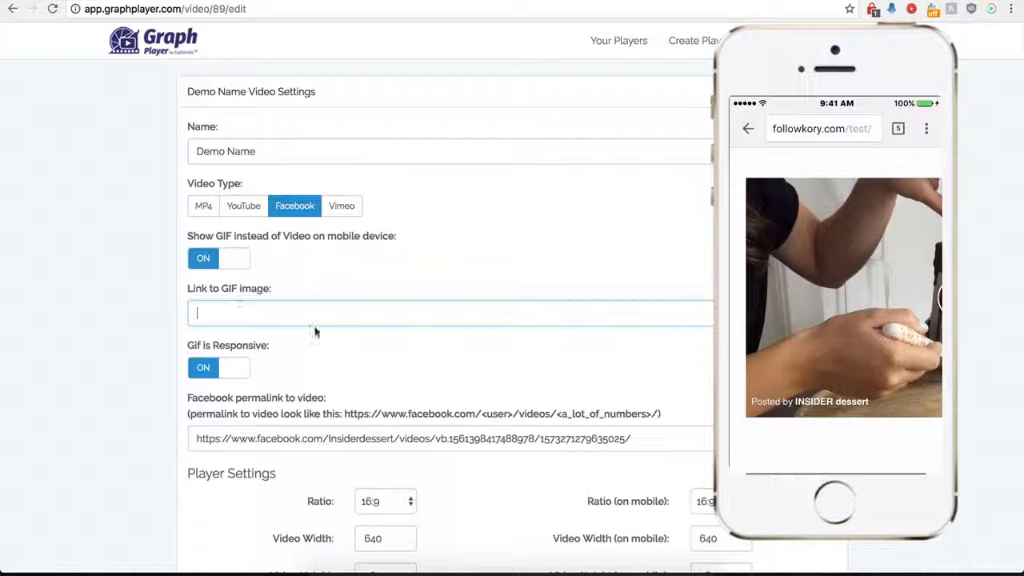
click(764, 0)
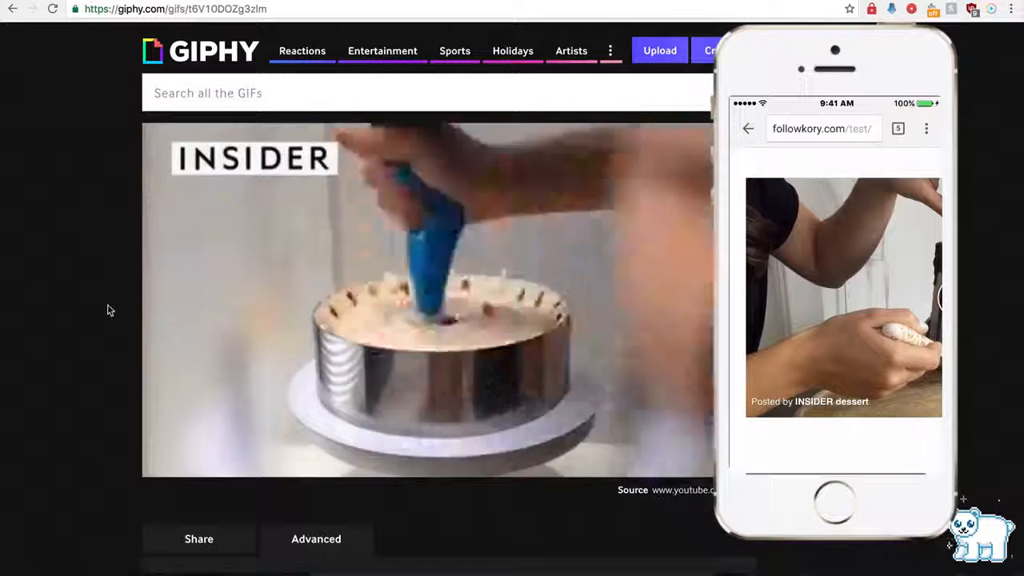
scroll(109, 320, down, 2)
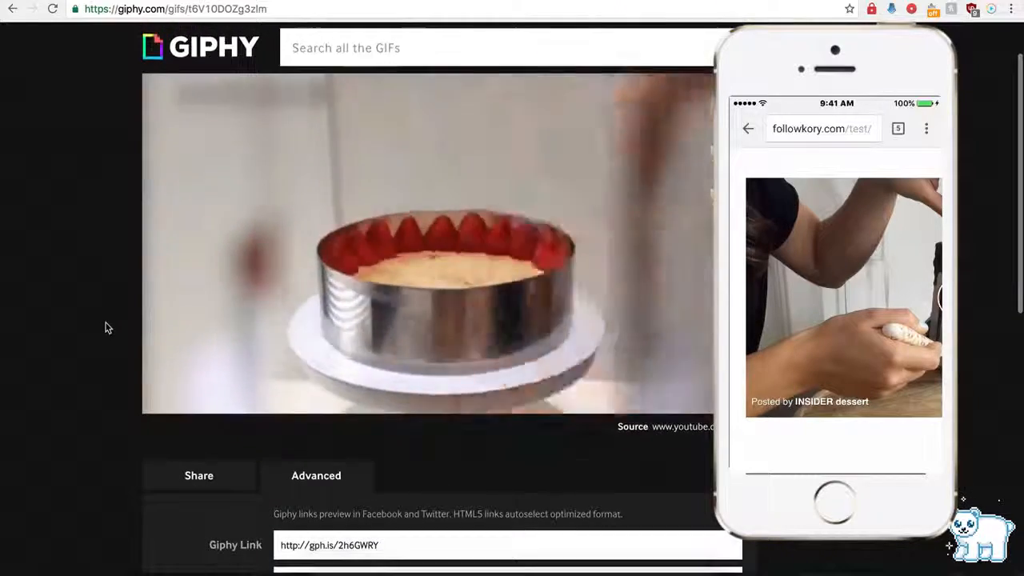
scroll(240, 344, down, 5)
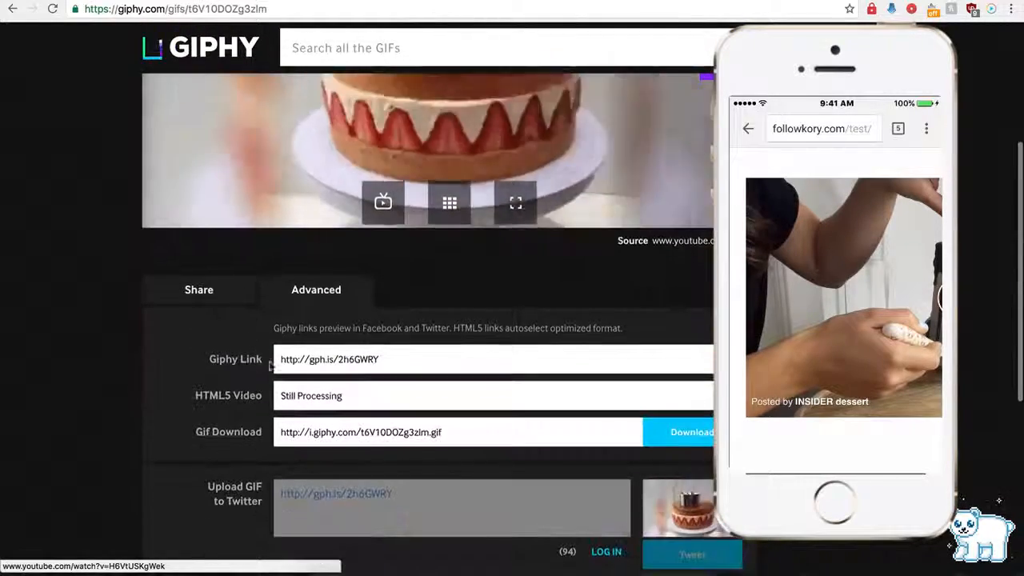
click(317, 361)
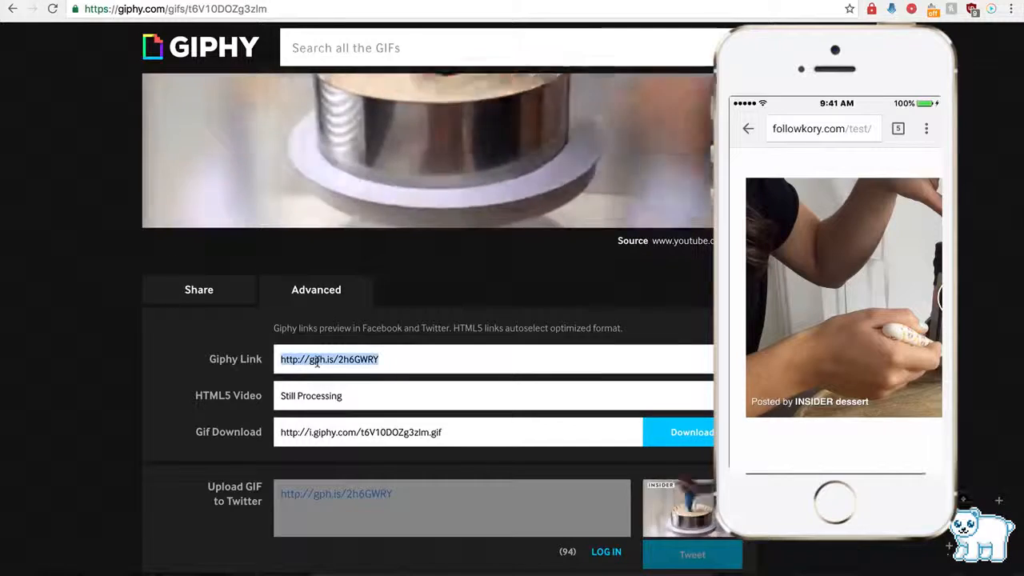
click(337, 1)
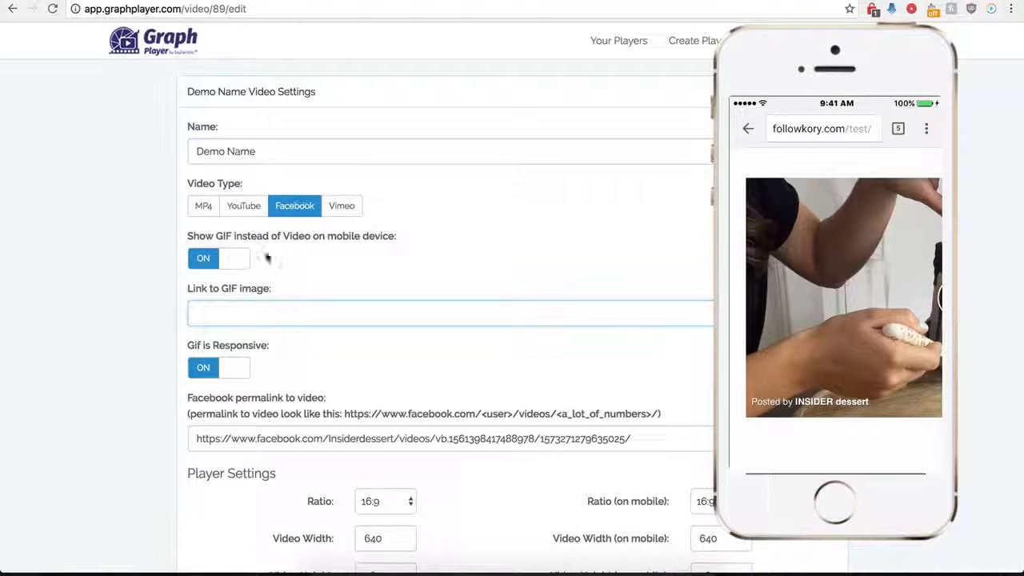
text(http://gph.is/2nIOWRY)
scroll(152, 392, down, 10)
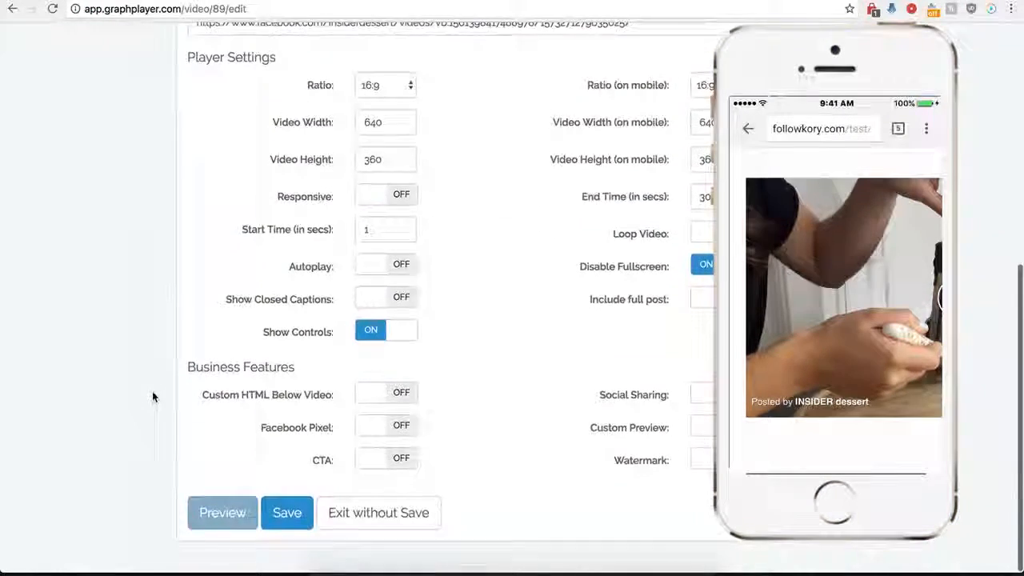
click(287, 528)
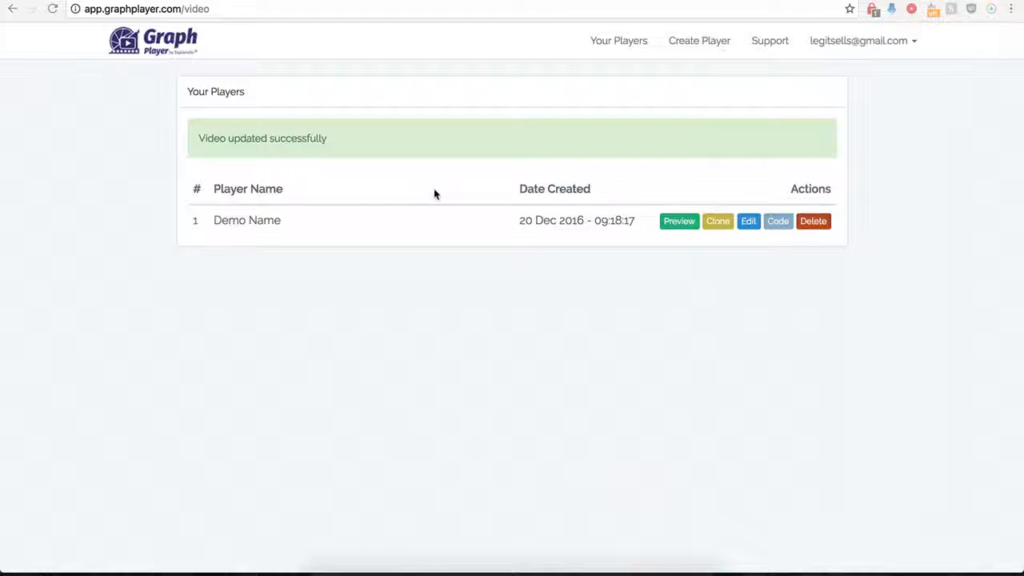
- Reopen the Demo Name player's settings, turn on including the full post and save the player
click(747, 225)
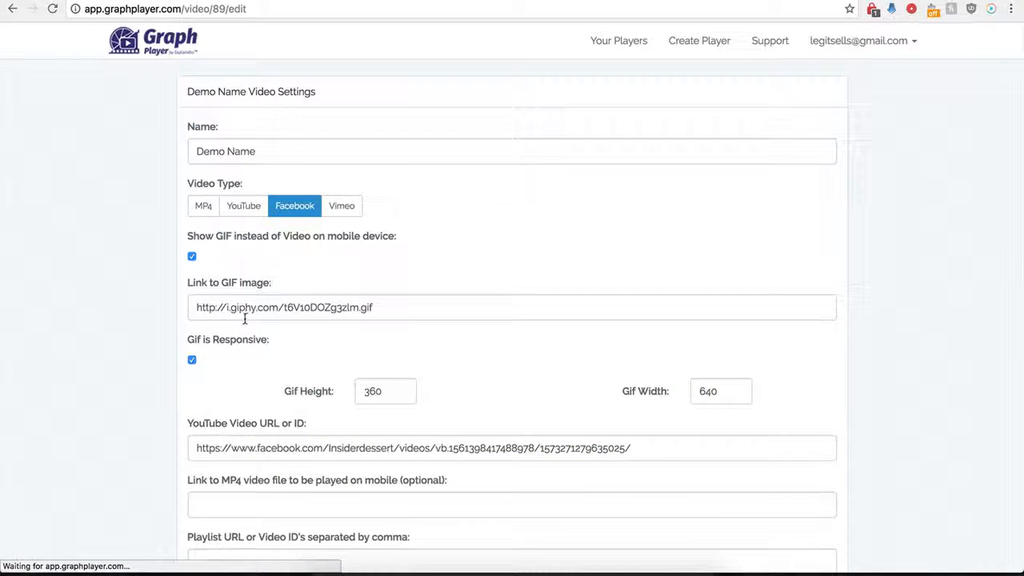
scroll(170, 387, down, 1)
scroll(170, 387, down, 4)
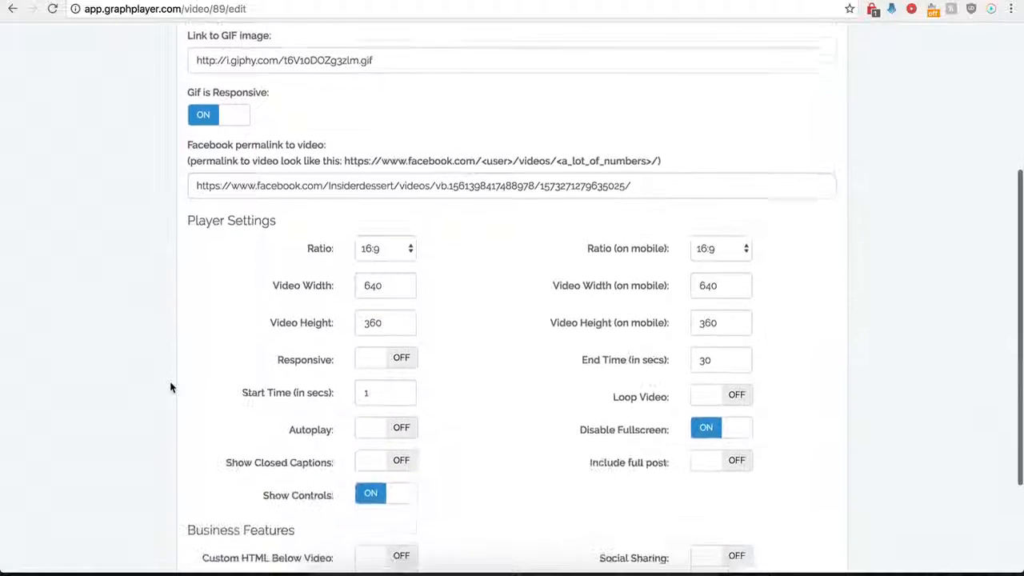
scroll(170, 387, down, 1)
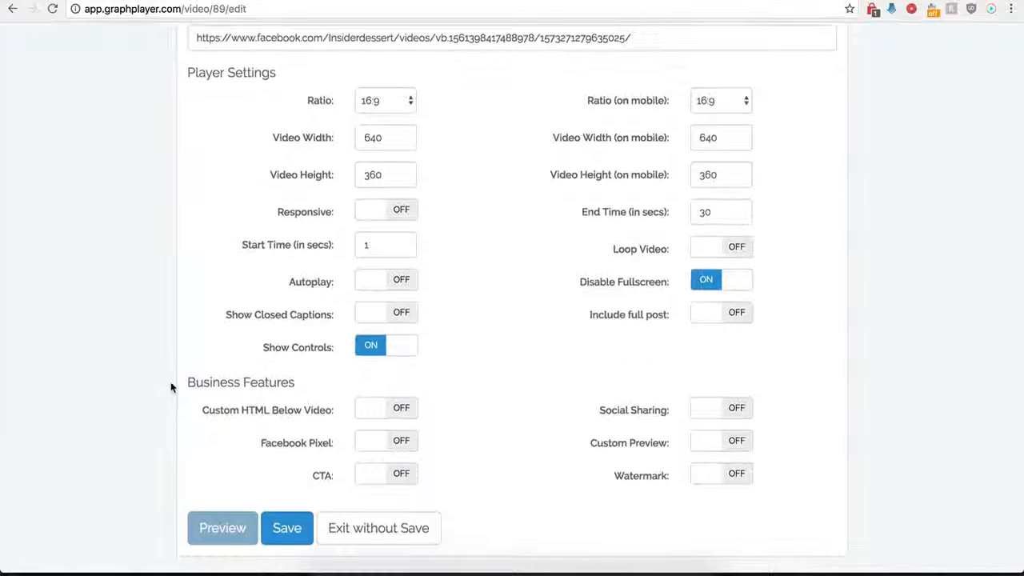
click(736, 315)
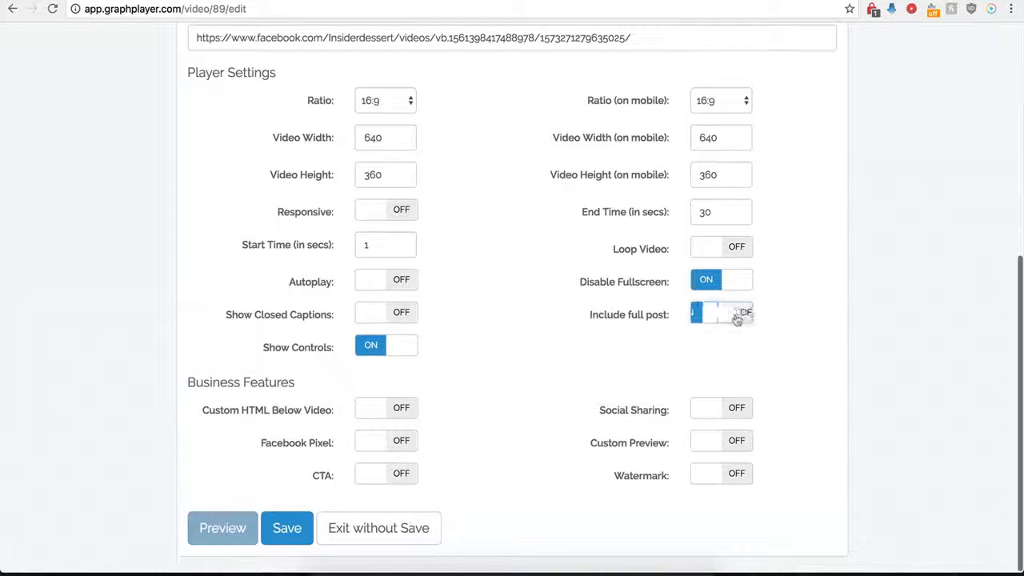
click(272, 528)
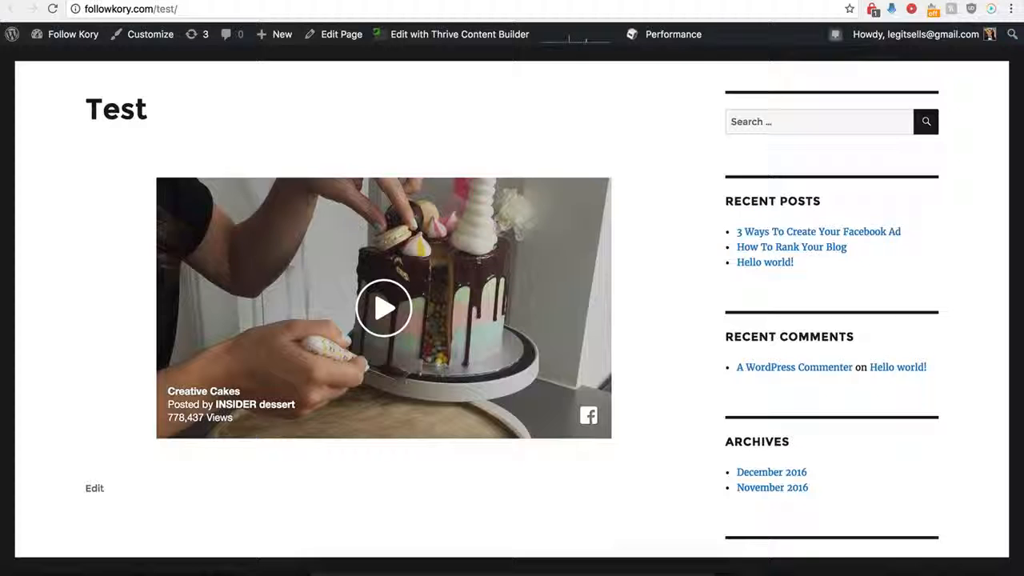
- Reload the Test page, follow the embedded post's comments link to Facebook and return to the player list
click(53, 10)
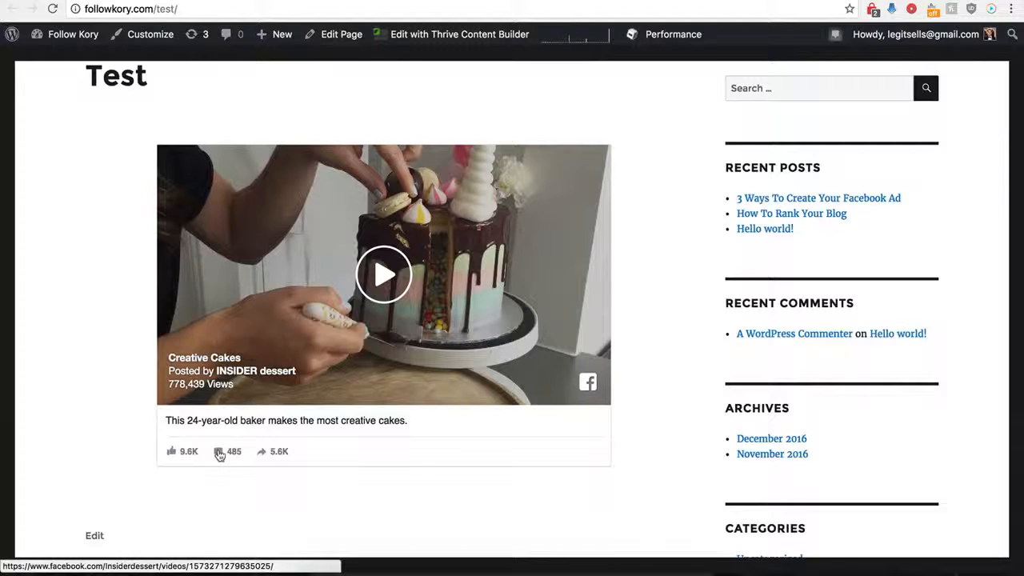
click(219, 455)
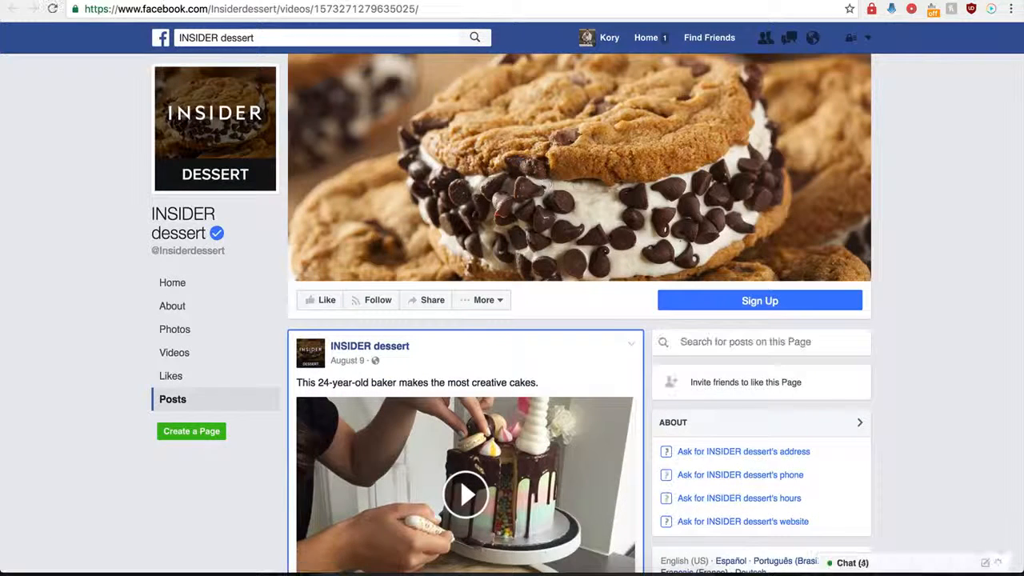
key(super+w)
key(super+w)
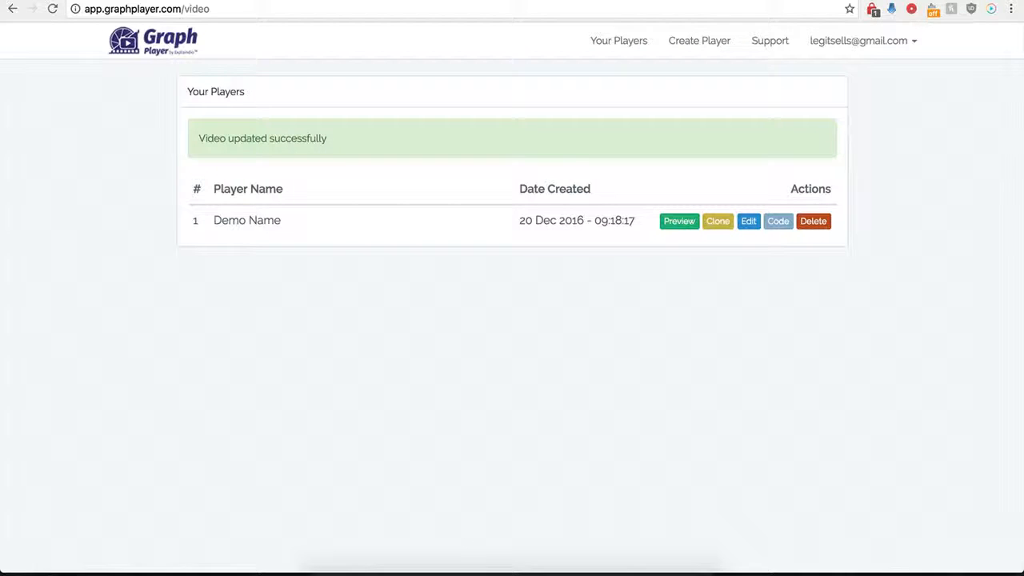
- Edit the Demo Name player again and enable Custom HTML Below Video in its business features
click(752, 228)
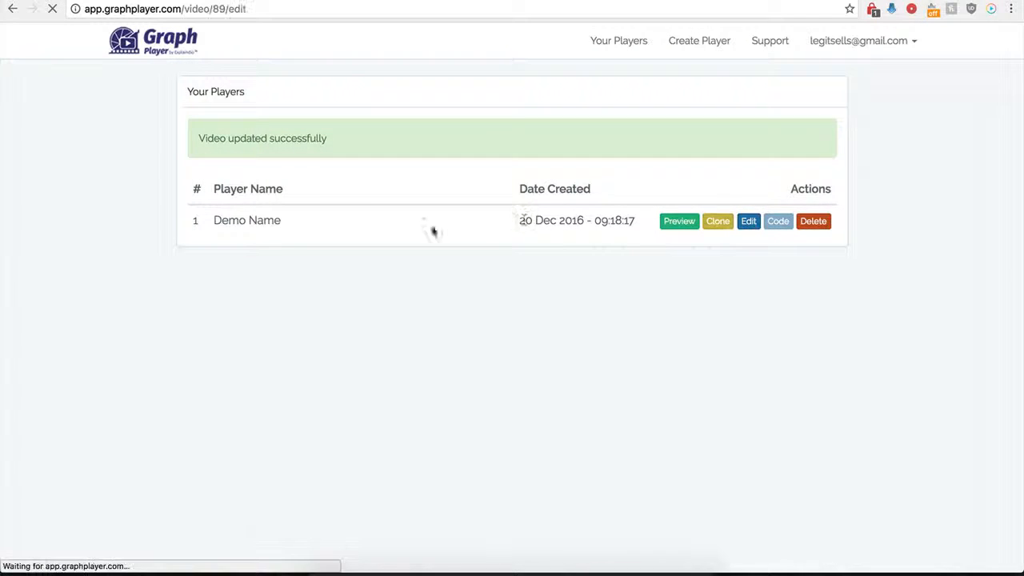
scroll(223, 395, down, 5)
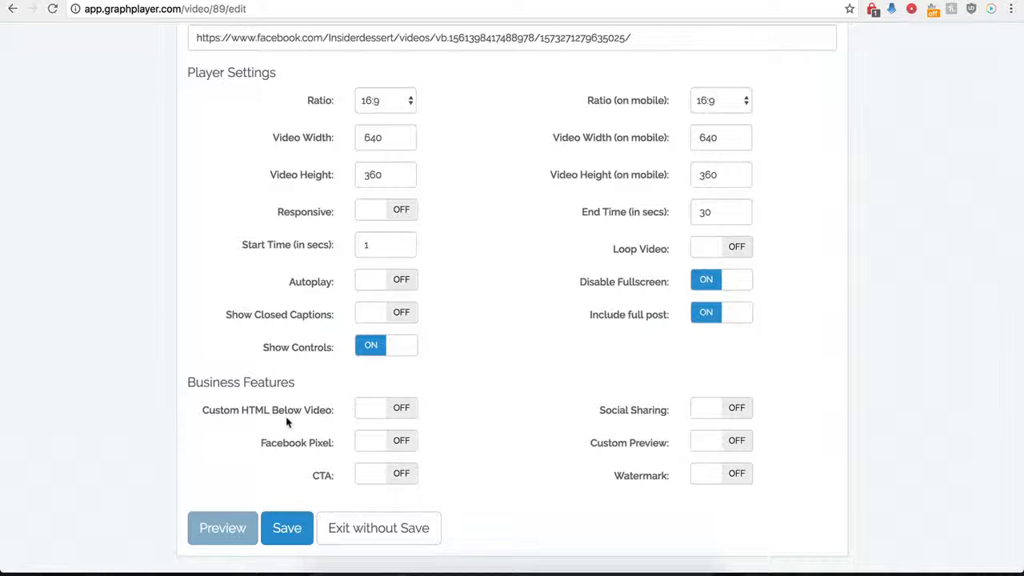
click(396, 409)
scroll(435, 443, down, 2)
scroll(436, 444, down, 2)
click(378, 314)
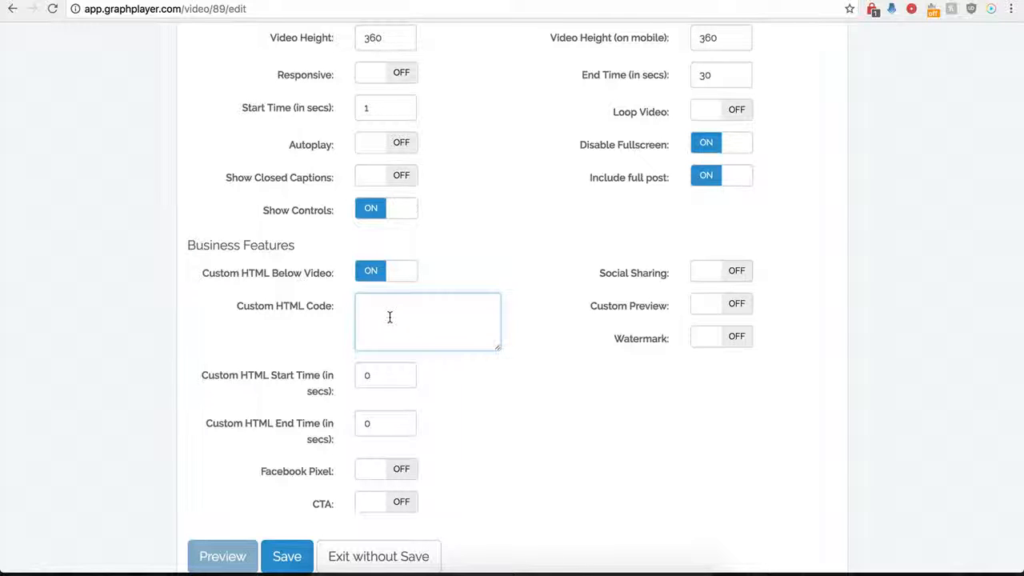
- Set the Custom HTML Start Time to 120 seconds
drag(379, 380, 355, 377)
drag(387, 423, 357, 423)
click(374, 379)
click(397, 318)
scroll(398, 317, up, 4)
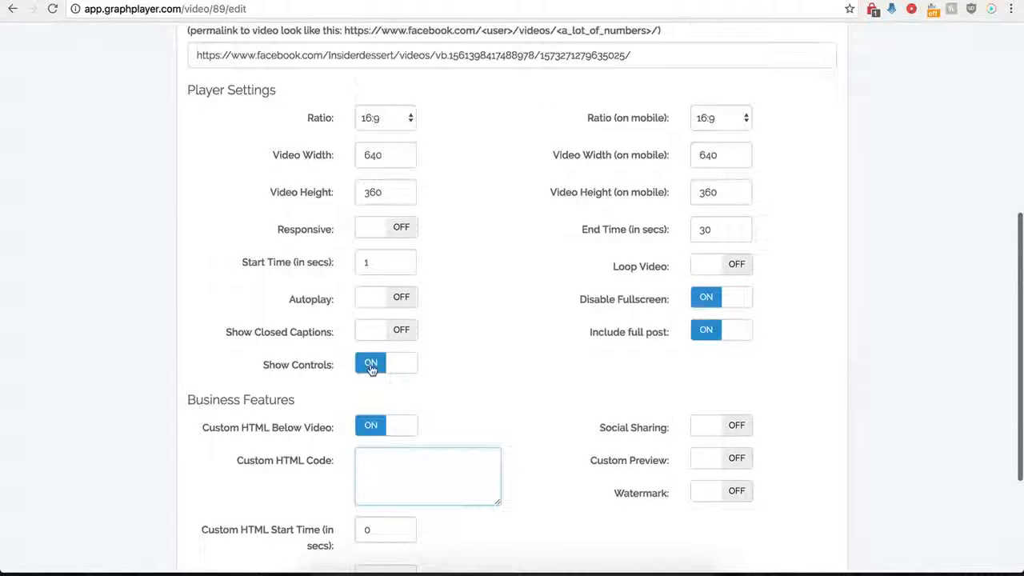
scroll(370, 368, down, 4)
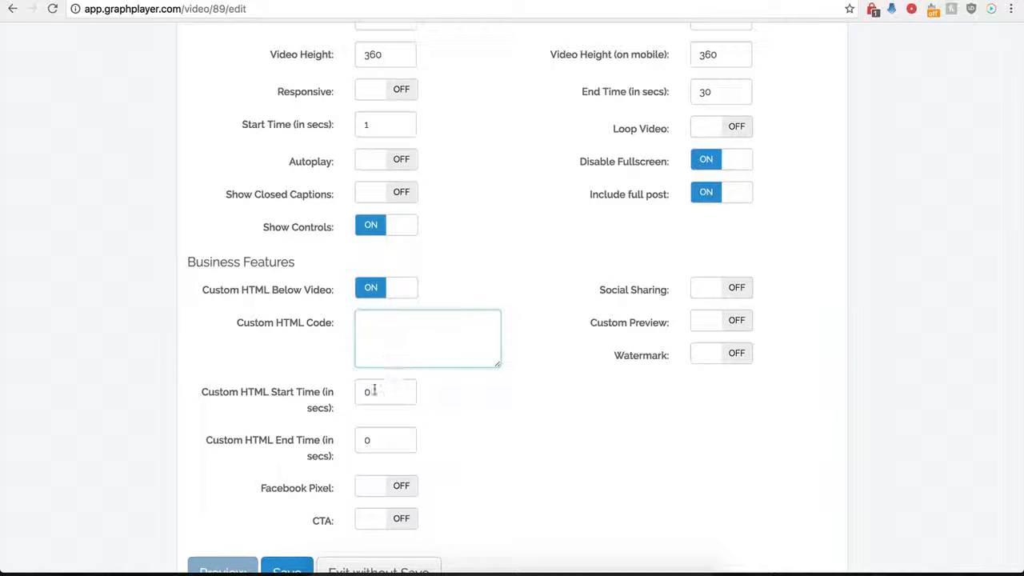
drag(392, 391, 357, 392)
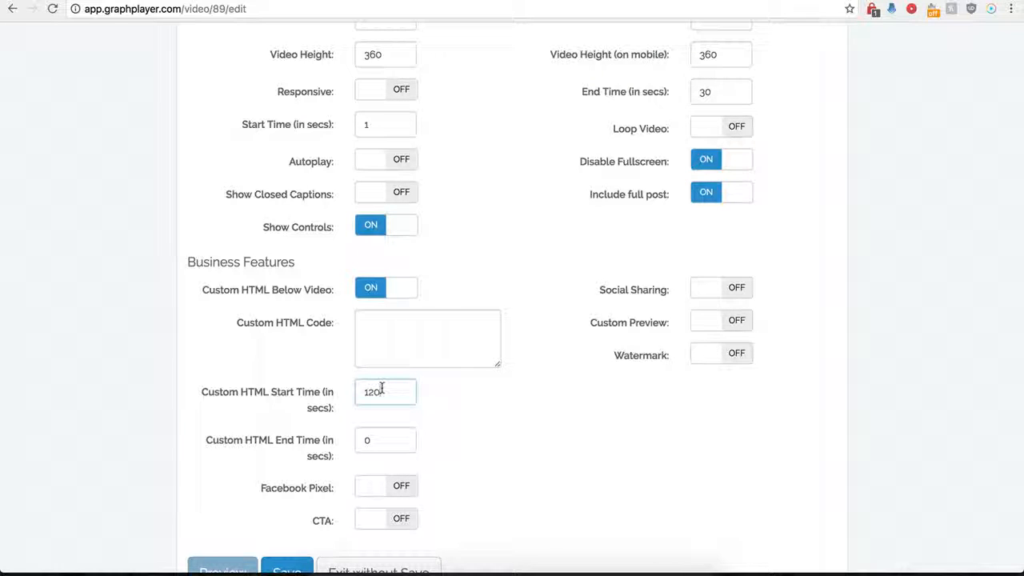
- Paste the centered image HTML for buy-now-button-16.png as the Custom HTML Code and enlarge the code box to show it all
click(380, 328)
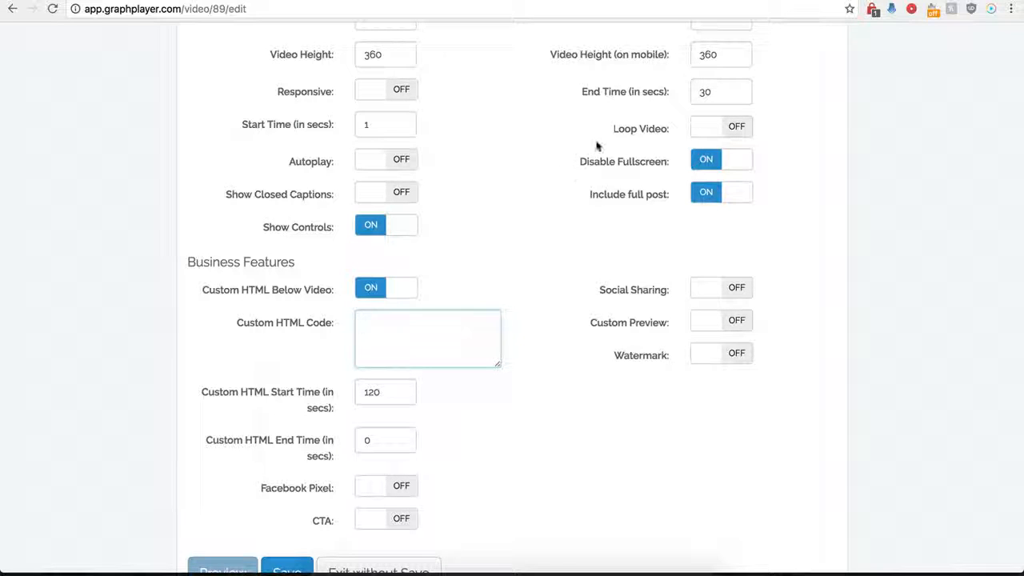
scroll(453, 332, down, 1)
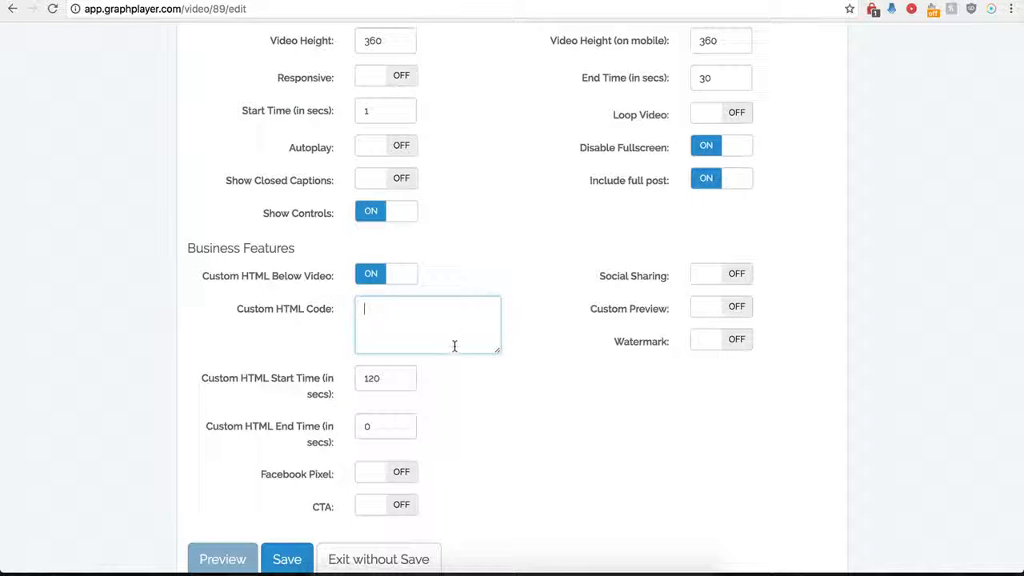
key(ctrl+v)
drag(497, 355, 531, 398)
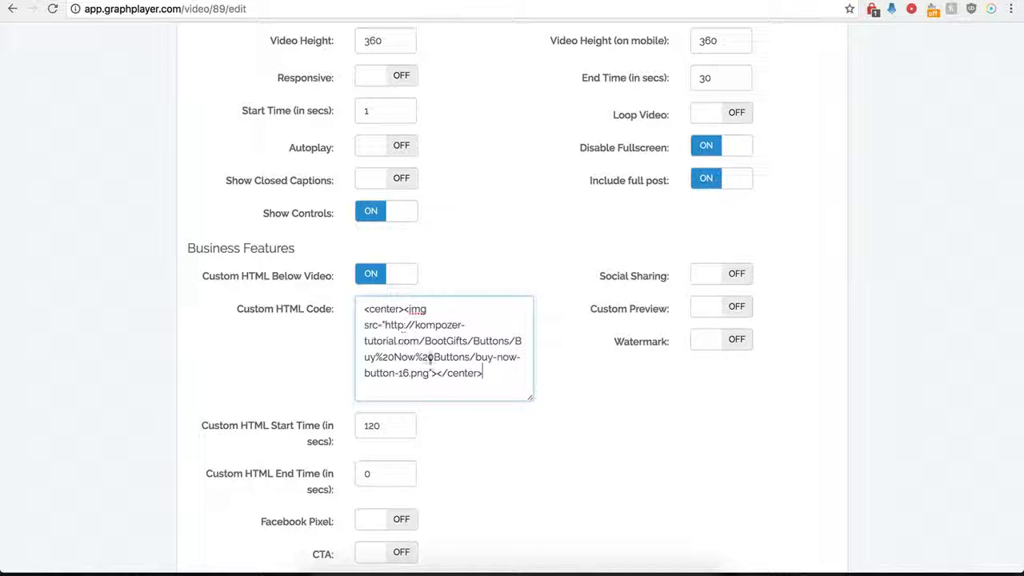
click(390, 415)
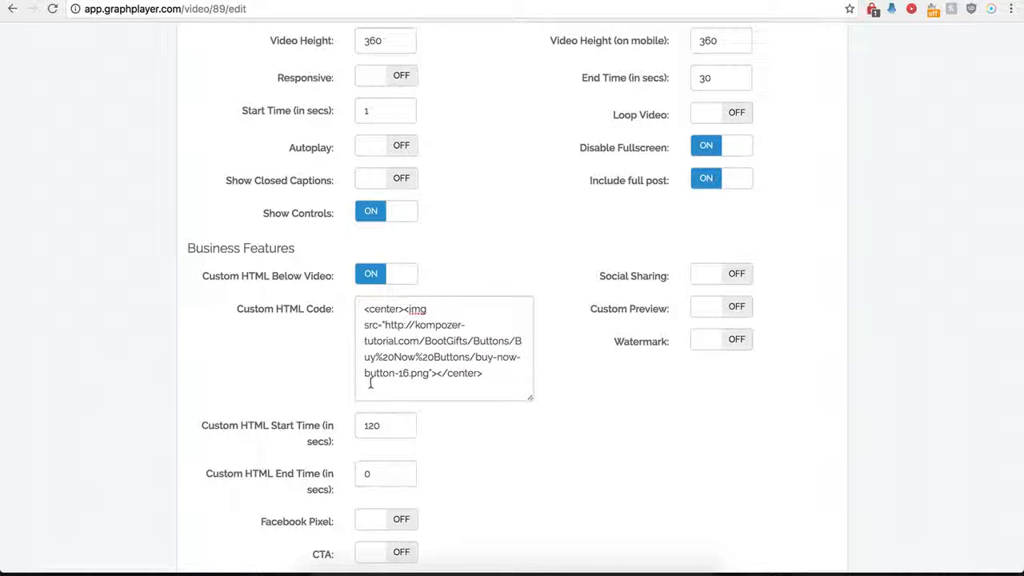
- Set the Custom HTML Start Time to 0 seconds and save the player
double_click(369, 426)
text(0)
click(478, 480)
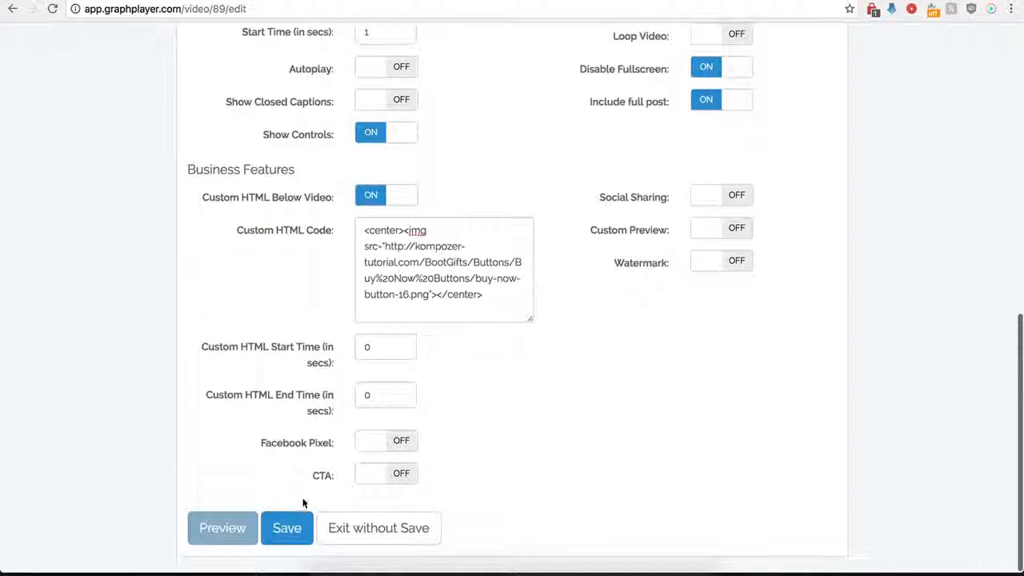
click(286, 528)
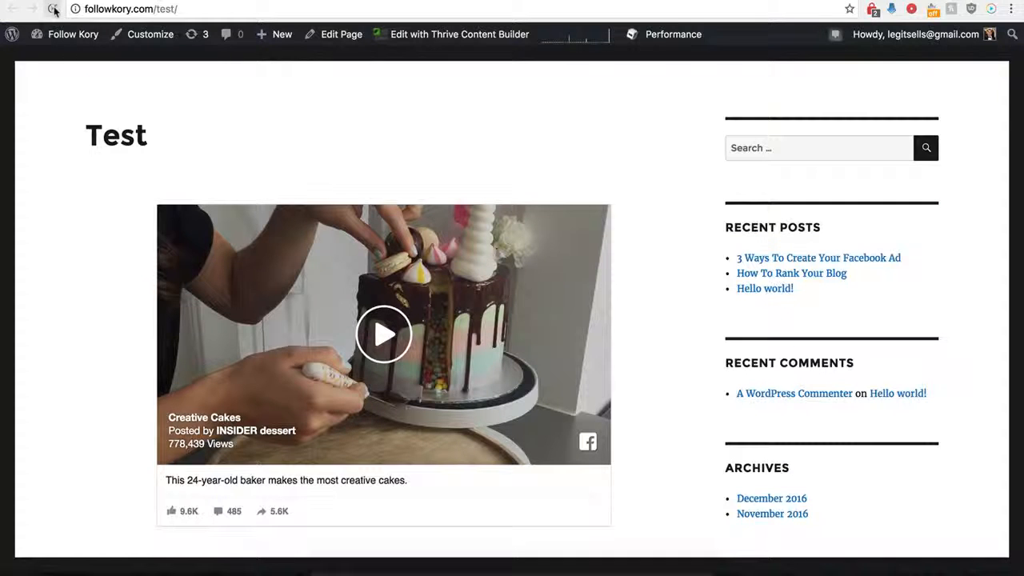
- Reload the Test page and examine the embedded full post and the custom HTML below the video
click(54, 10)
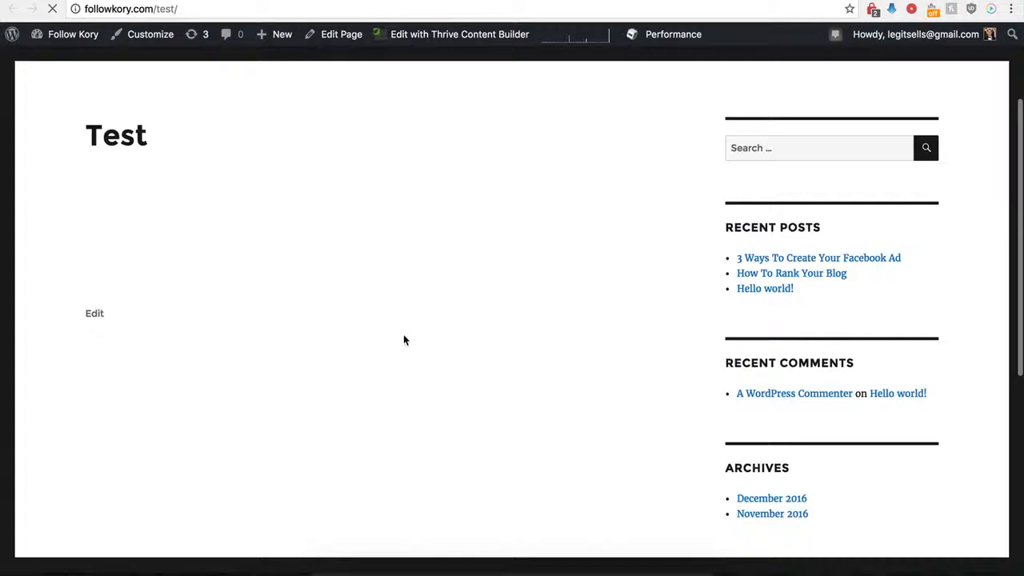
scroll(366, 360, down, 2)
scroll(365, 360, down, 5)
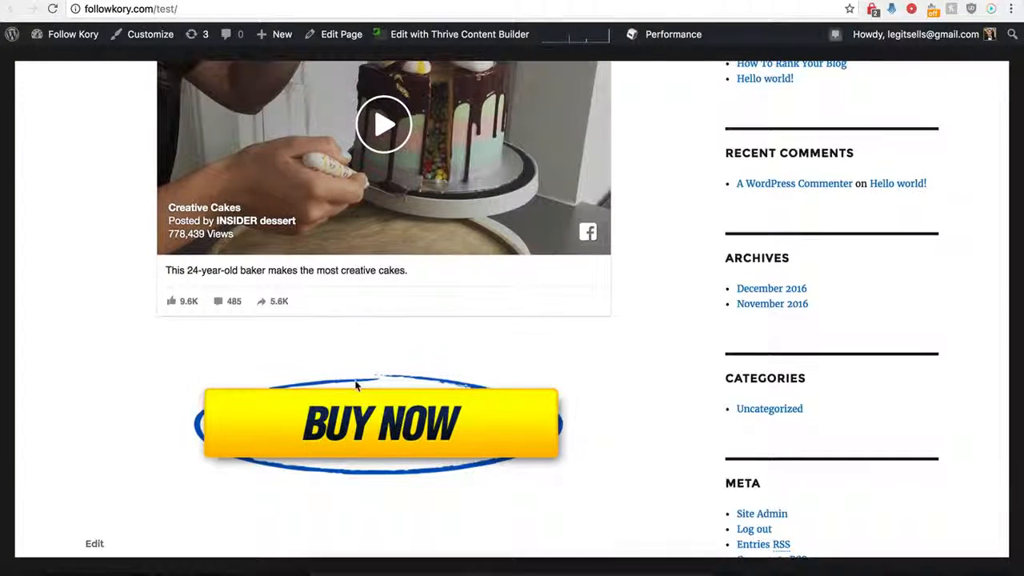
scroll(369, 371, up, 2)
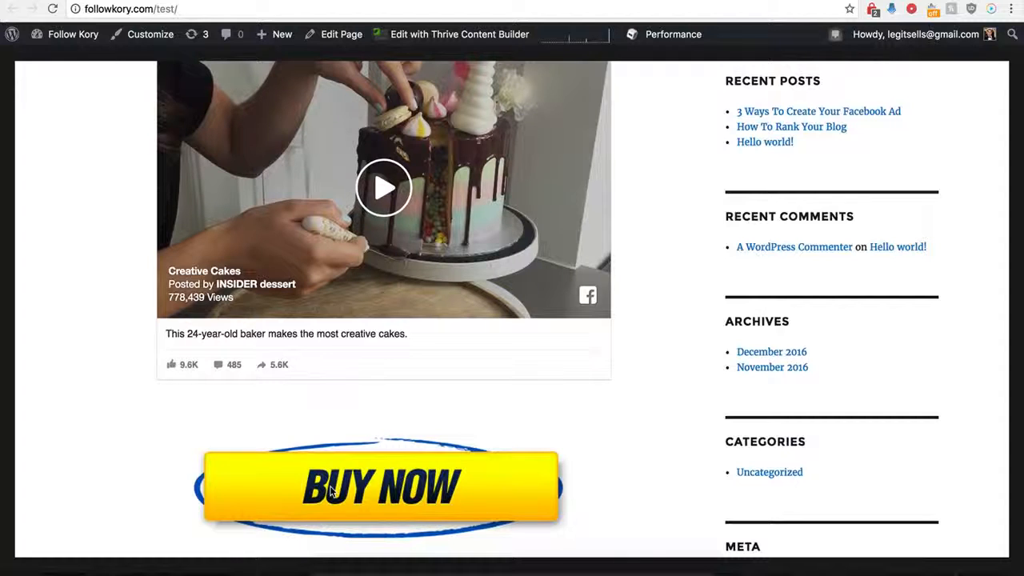
scroll(348, 450, up, 2)
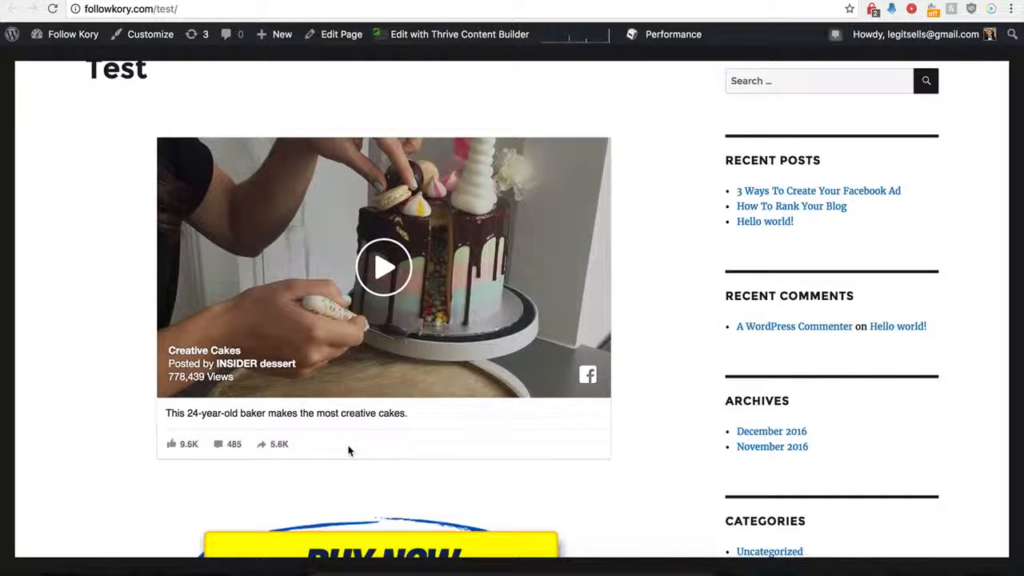
- Open the Demo Name player's settings and turn off Custom HTML Below Video
scroll(348, 450, down, 1)
scroll(349, 451, up, 3)
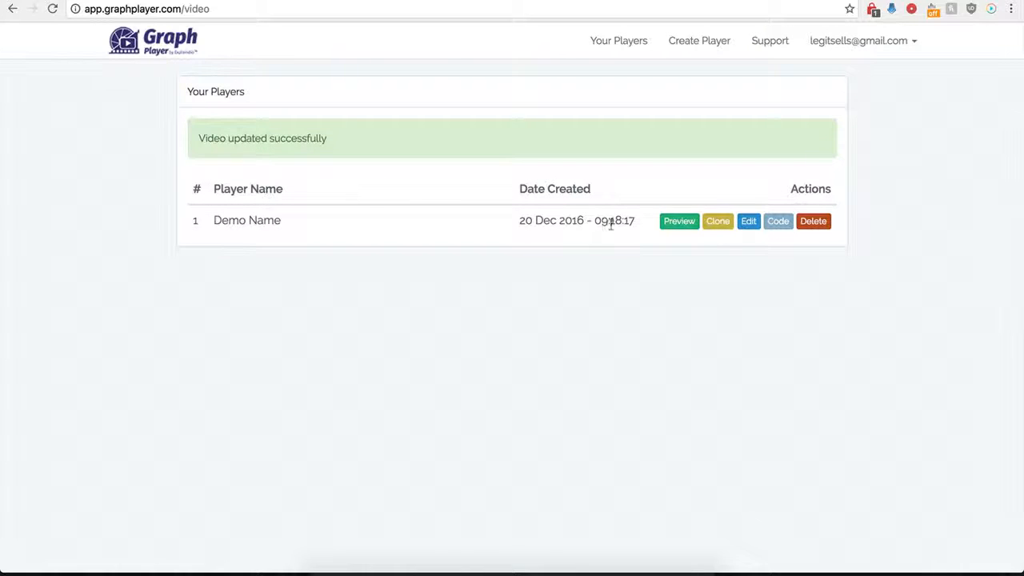
click(748, 221)
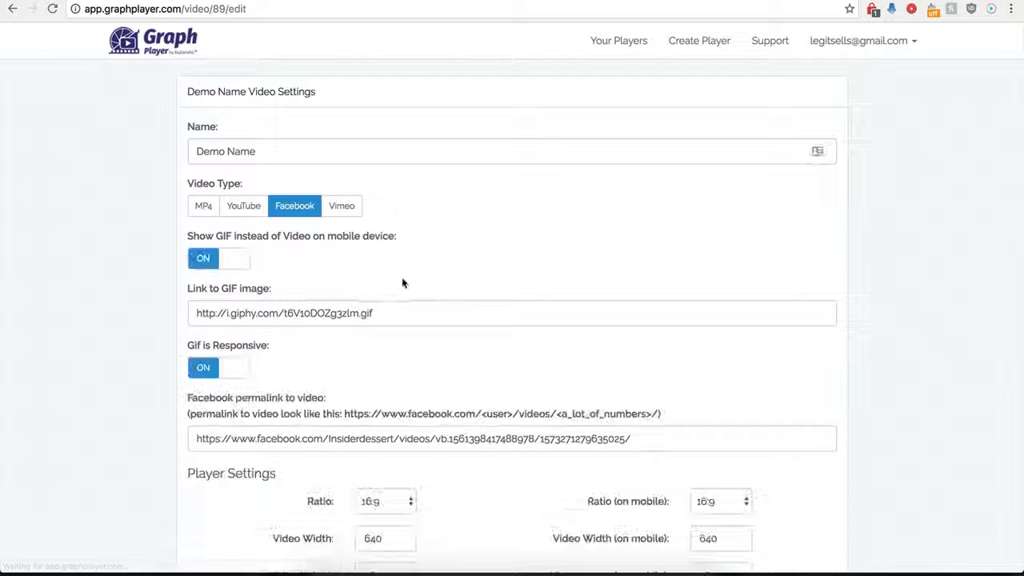
scroll(182, 434, down, 5)
scroll(183, 434, down, 2)
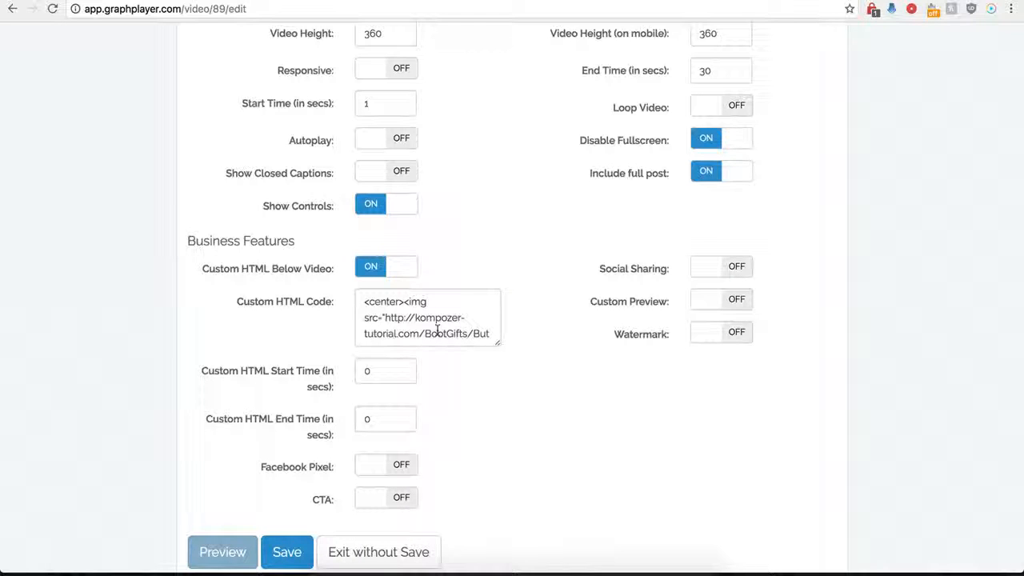
click(367, 267)
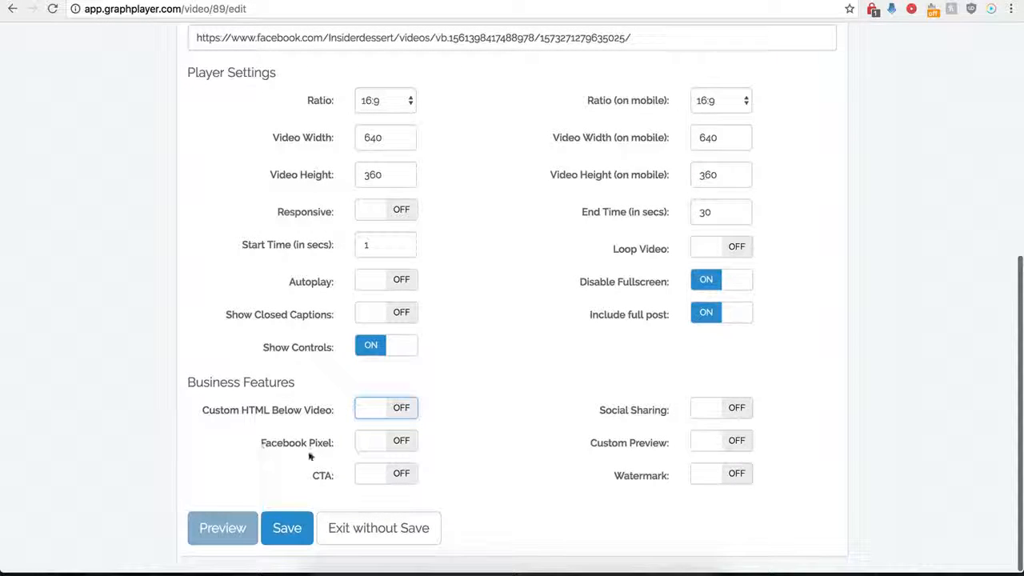
- Turn on Facebook Pixel to view its code and time settings, and turn it off again
click(403, 442)
scroll(372, 454, down, 2)
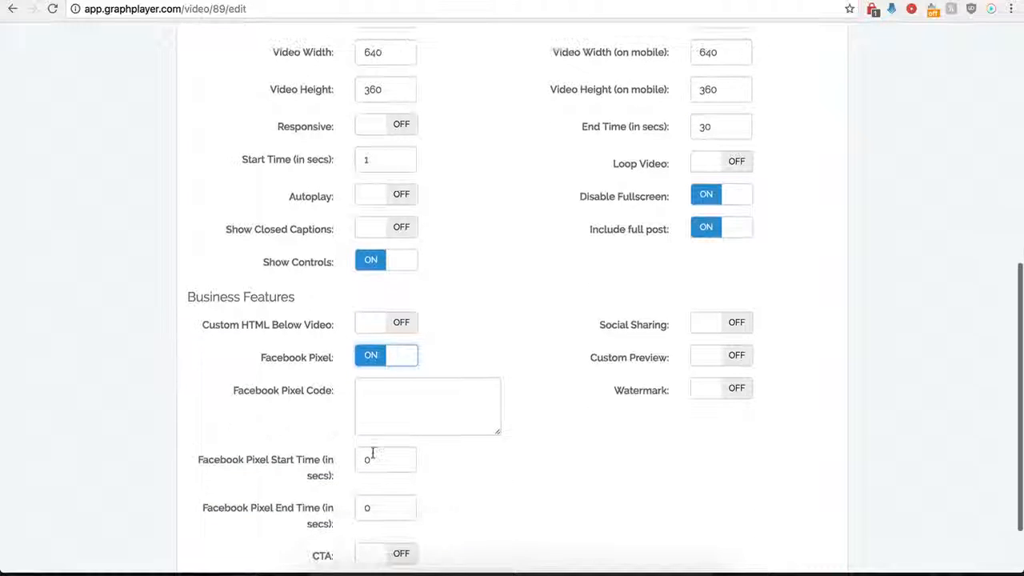
scroll(379, 416, down, 1)
click(398, 371)
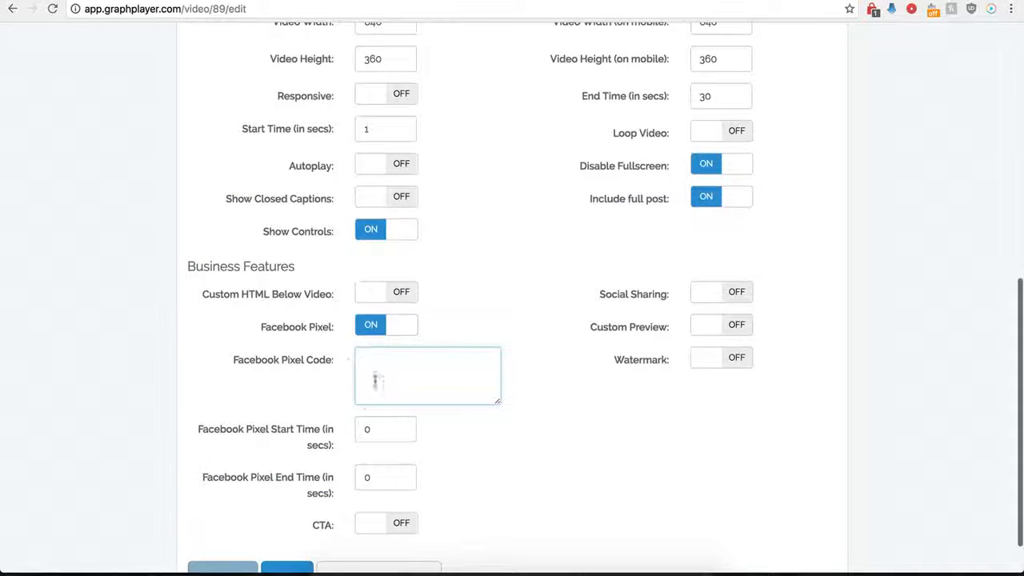
click(369, 326)
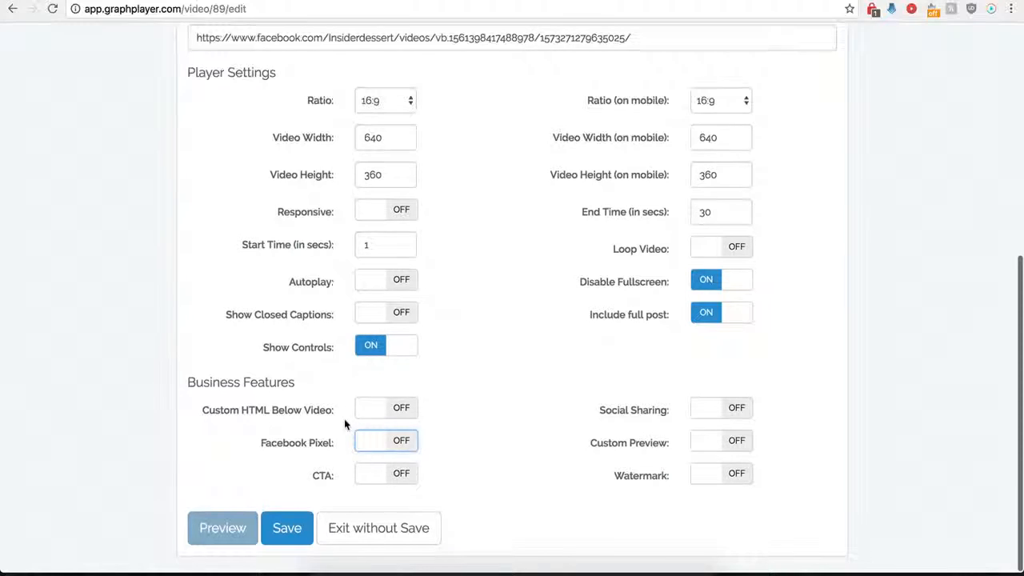
- Turn on the CTA and enter the buy-now button image's kompozer-tutorial.com address as the CTA Image Url
click(404, 475)
scroll(460, 504, down, 4)
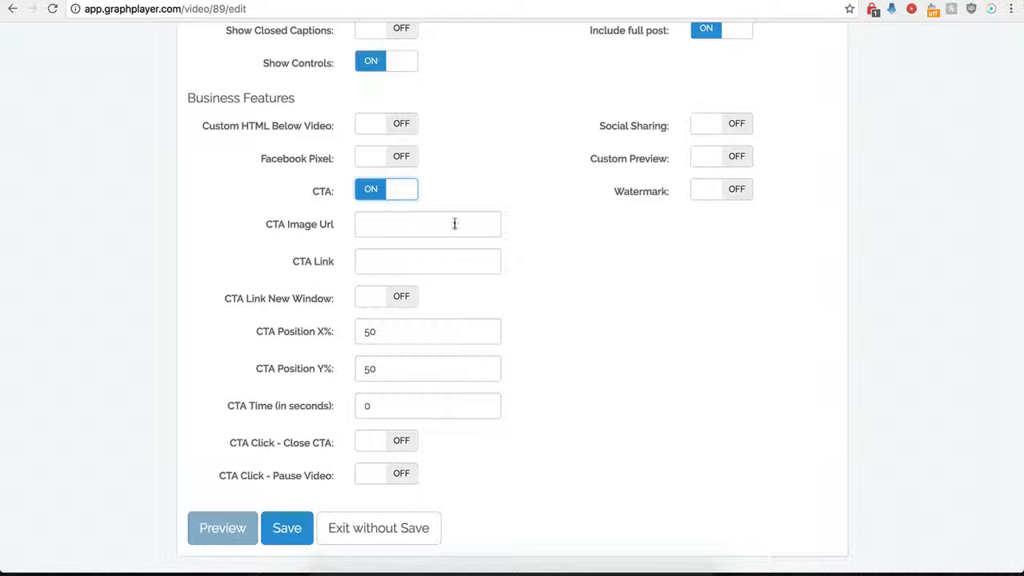
click(380, 222)
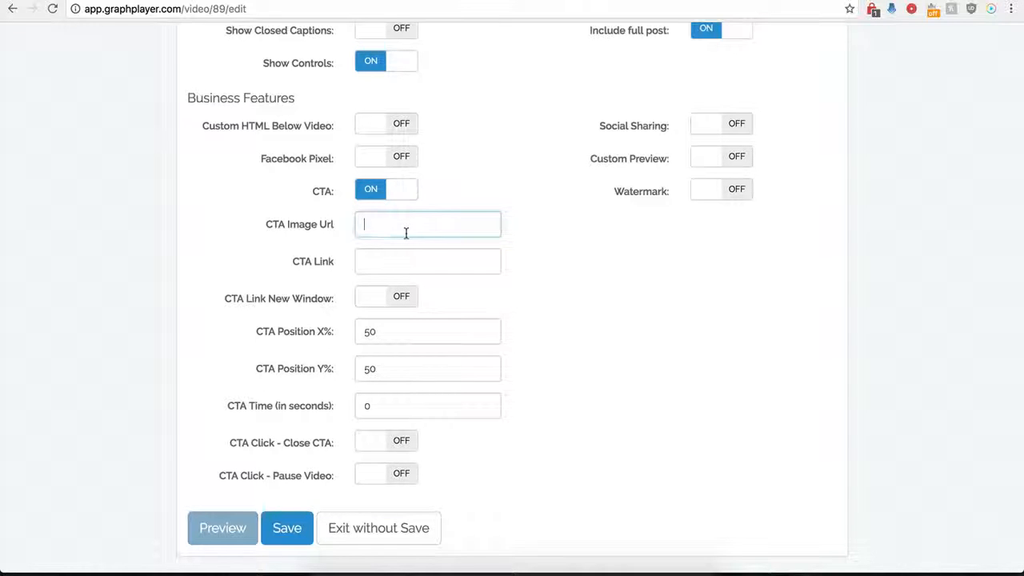
text(http://kompozer-tutorial.com/buy-now-button-dl.png)
click(373, 261)
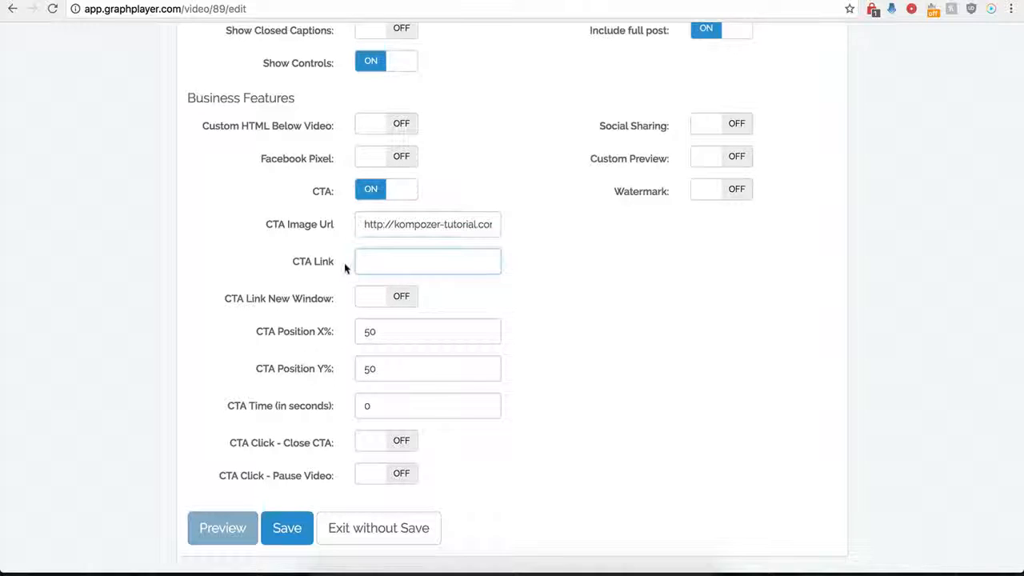
click(379, 263)
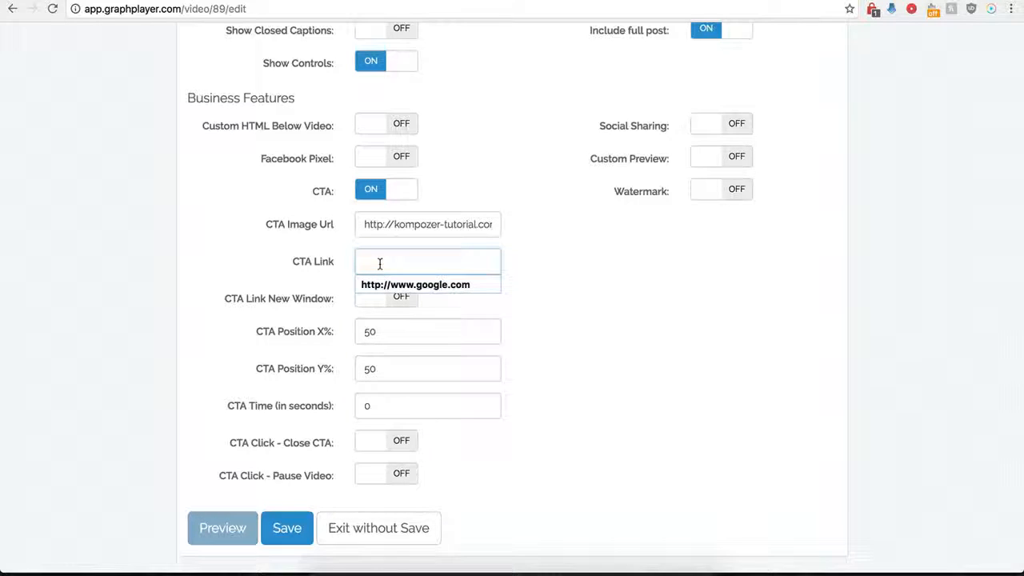
click(392, 286)
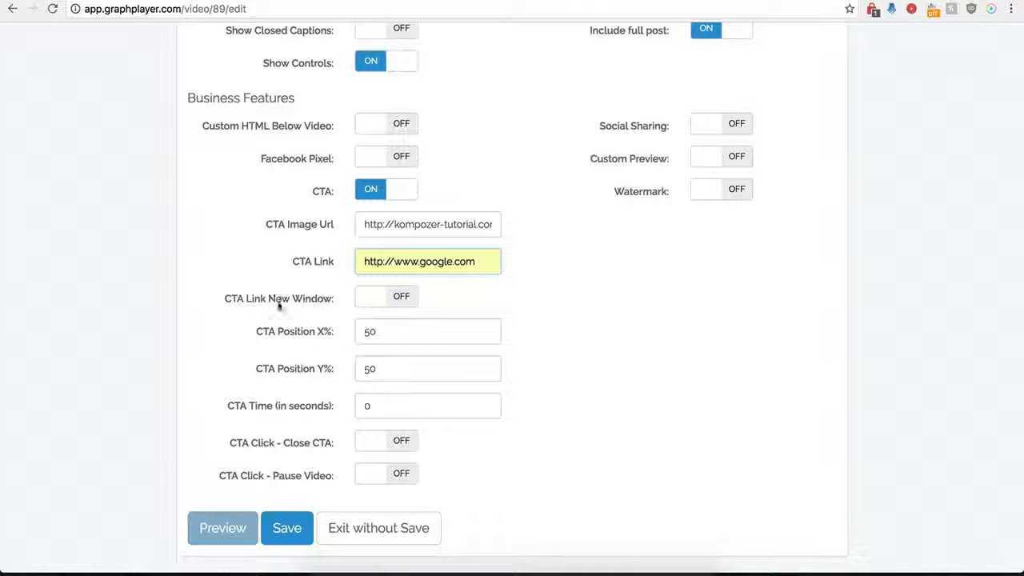
click(398, 298)
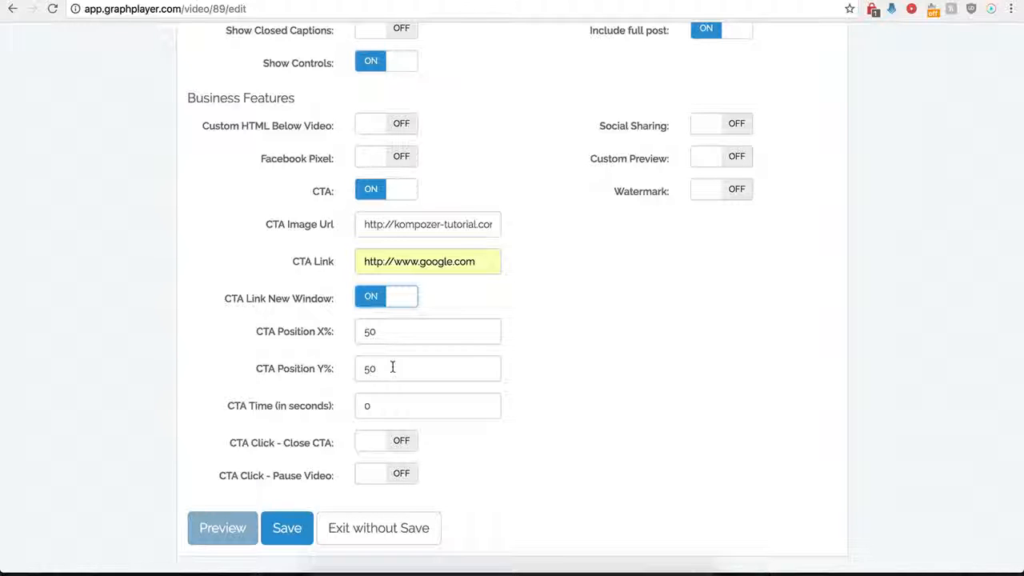
- Try a CTA Time of 12 seconds and set it back to 0
drag(380, 407, 355, 406)
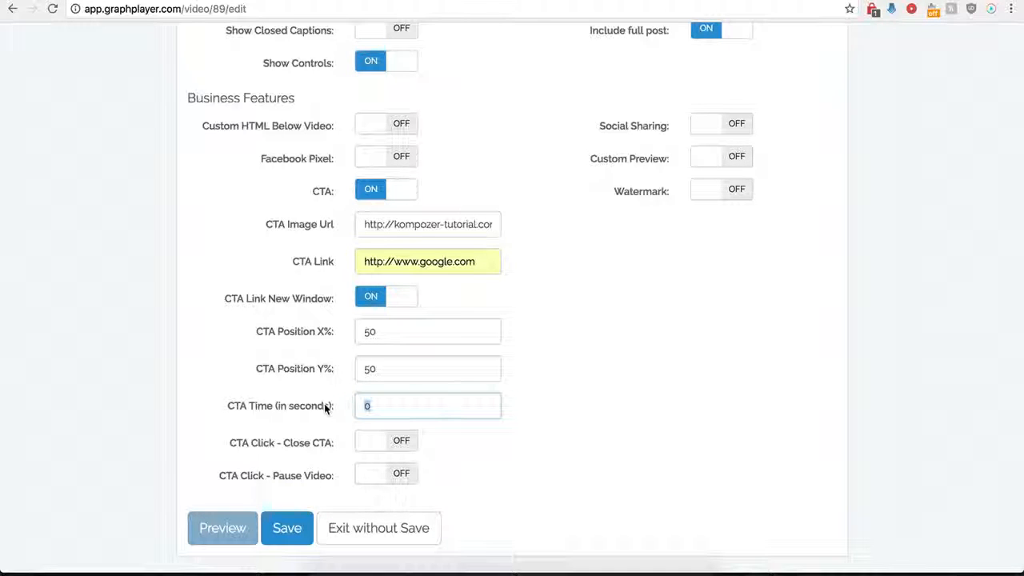
text(12)
key(BackSpace)
key(BackSpace)
text(0)
click(426, 475)
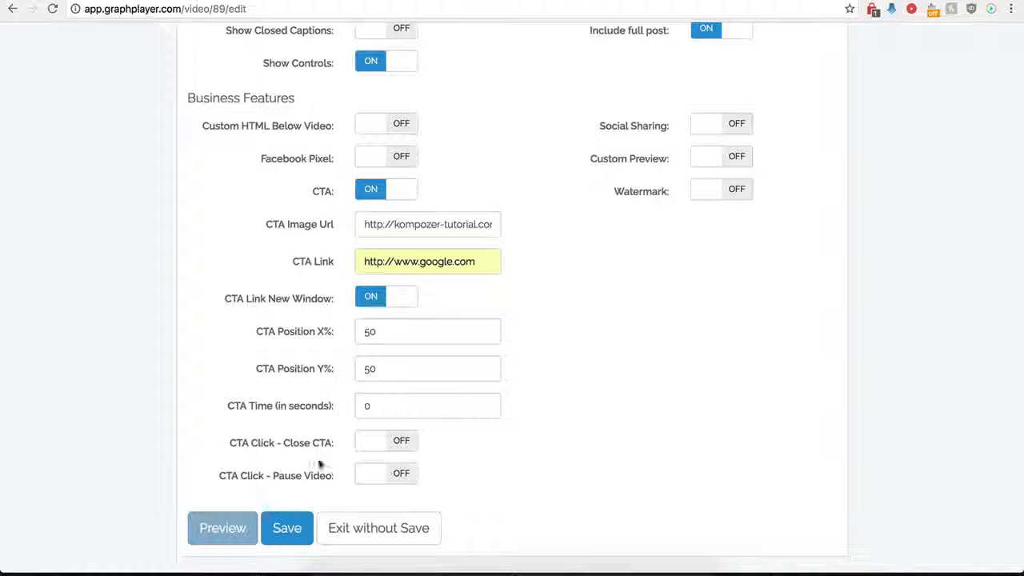
- Turn on CTA Click - Close CTA and save the player, reloading the Test page to check the overlay
click(402, 444)
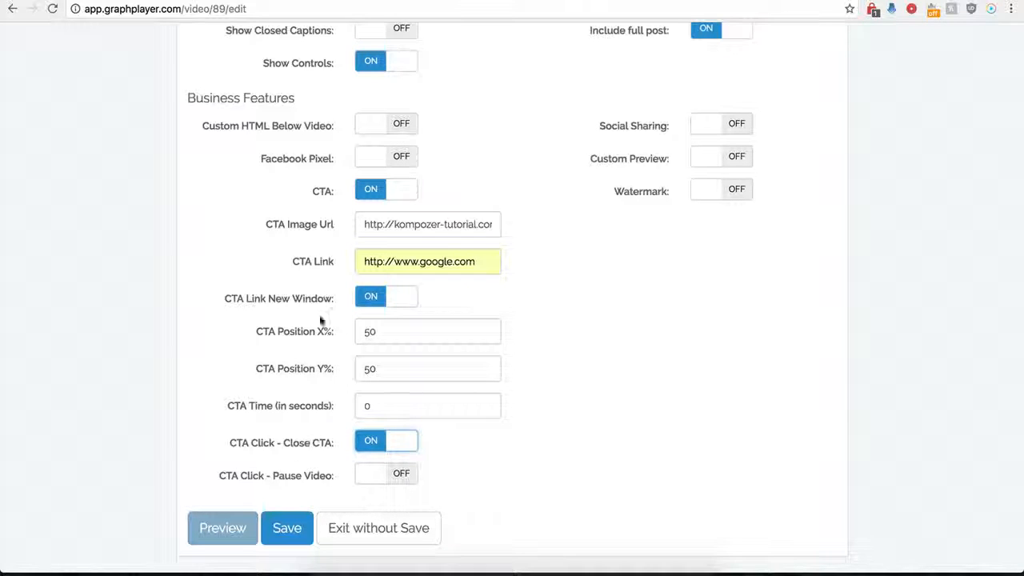
click(276, 536)
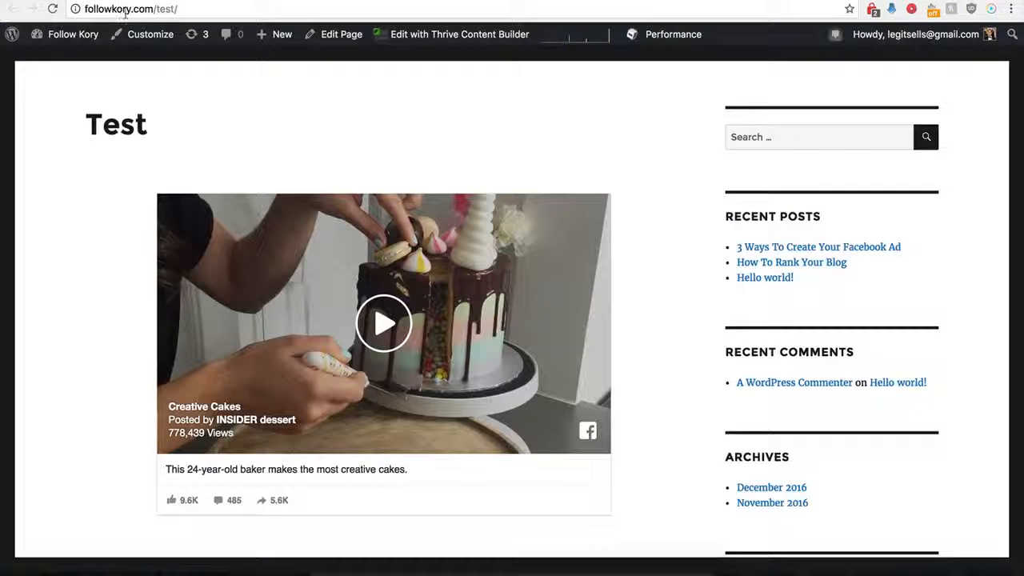
click(52, 9)
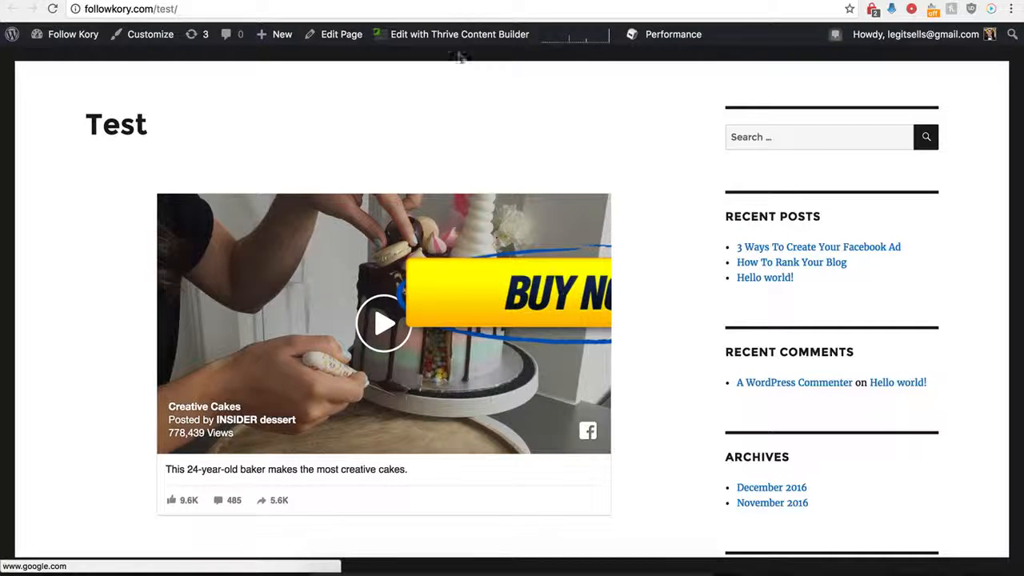
- Set the Demo Name player's CTA Position X% to 0, save it and test the Buy Now overlay on the Test page
click(274, 0)
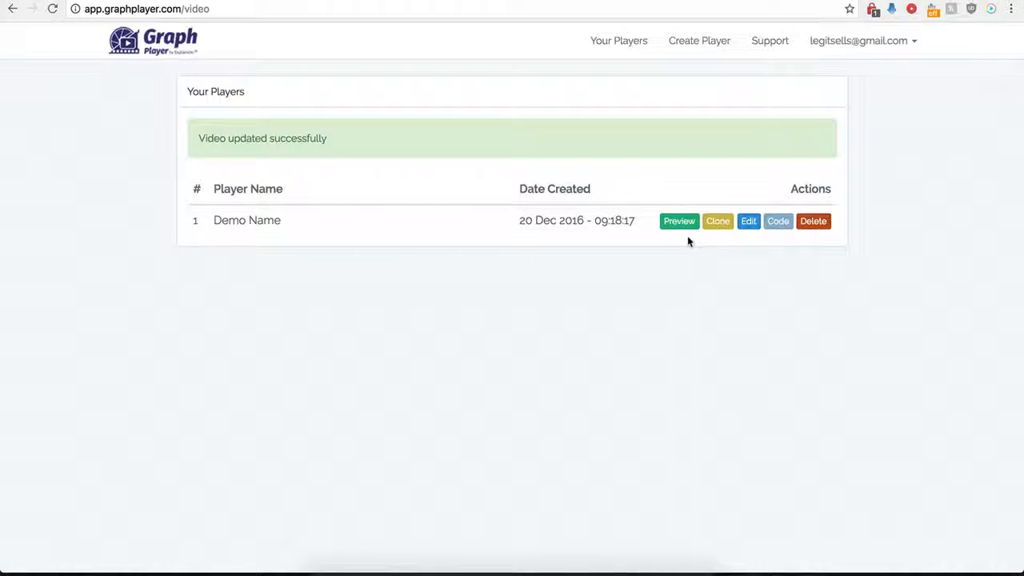
click(744, 222)
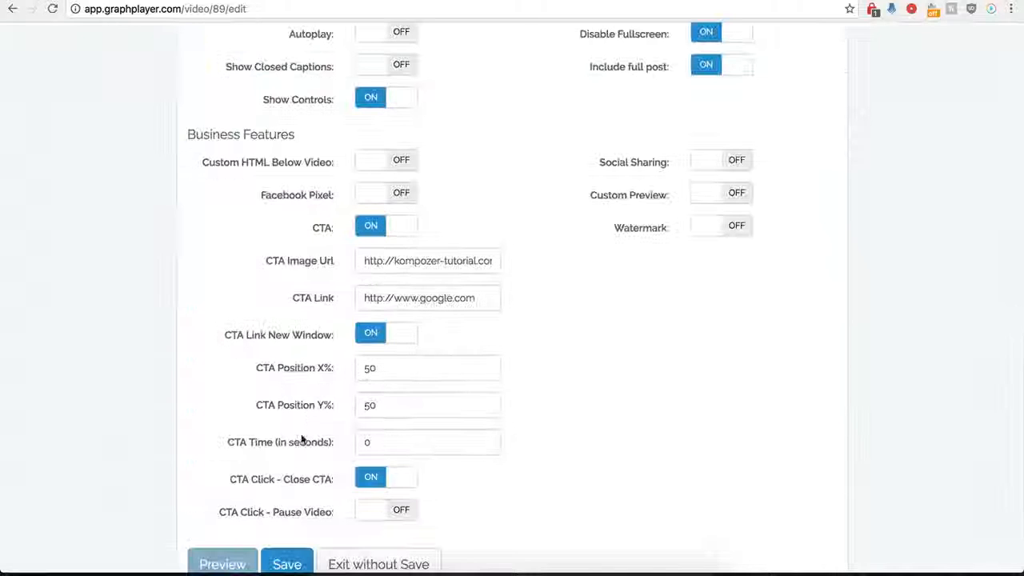
scroll(327, 414, down, 1)
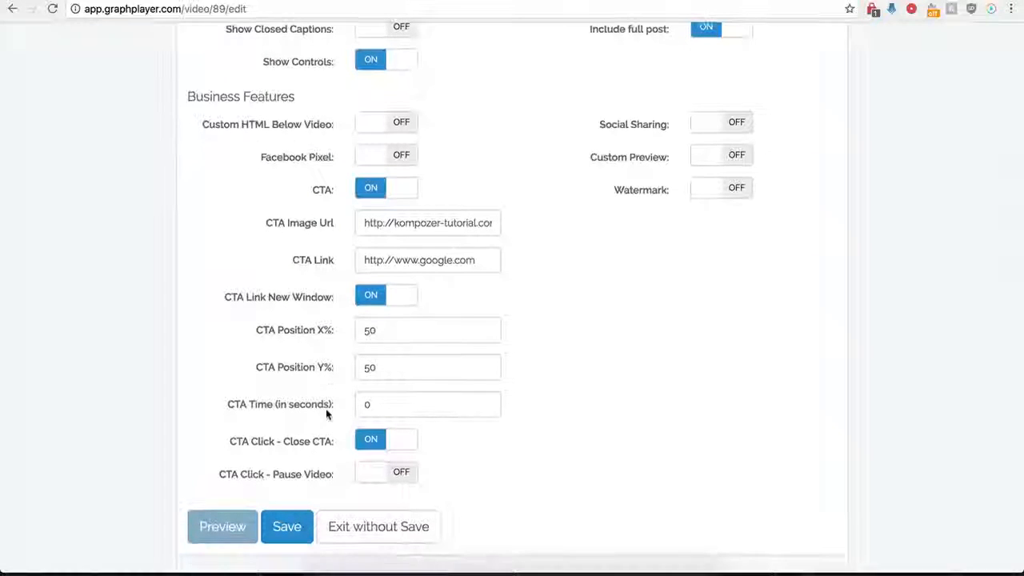
click(386, 337)
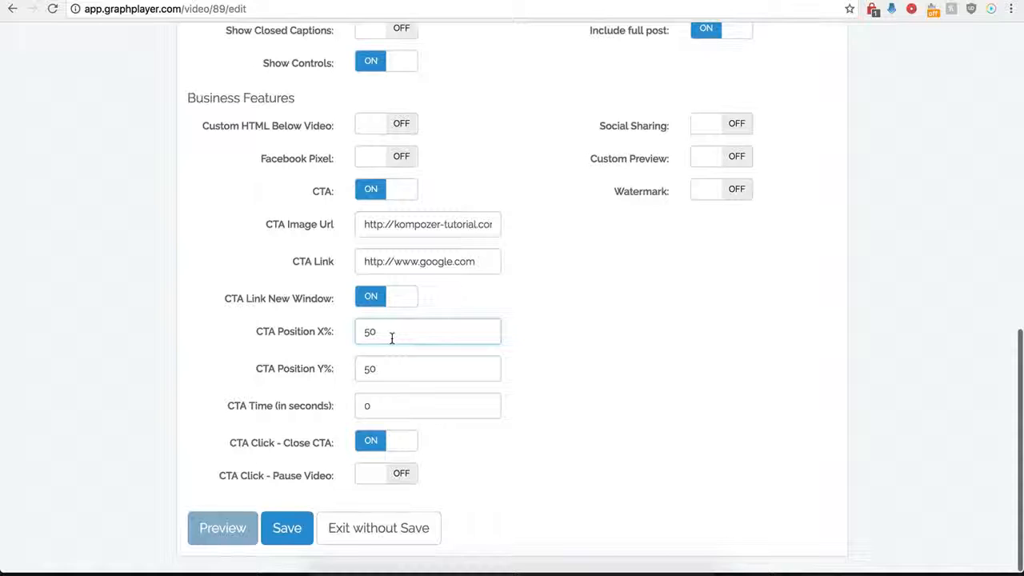
key(BackSpace)
key(BackSpace)
text(0)
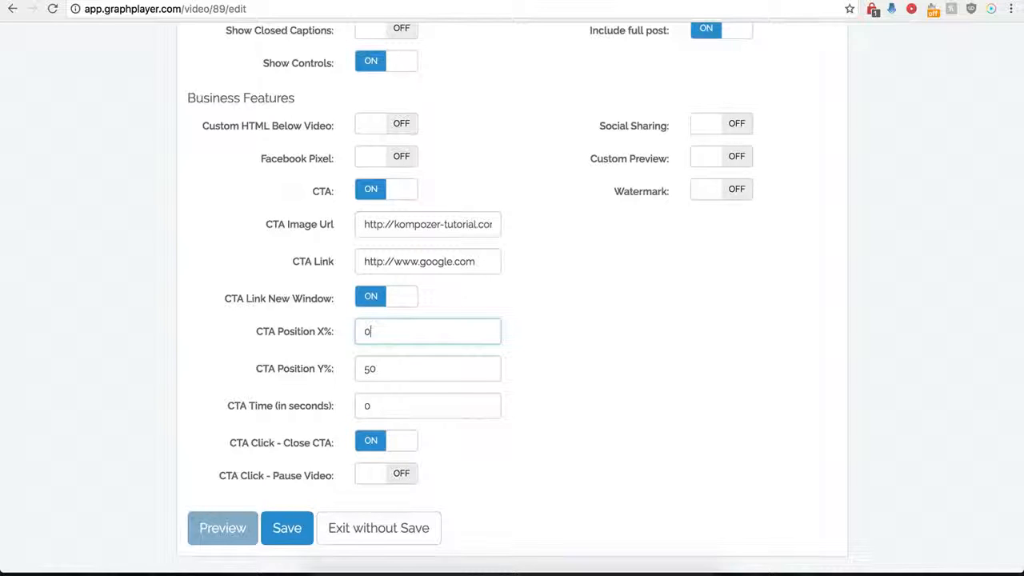
click(287, 530)
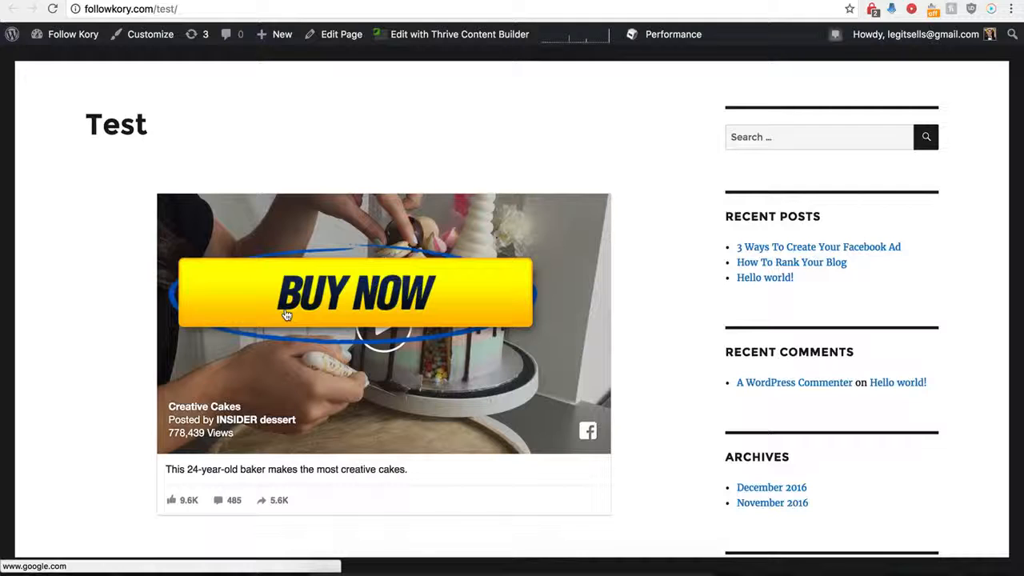
click(364, 296)
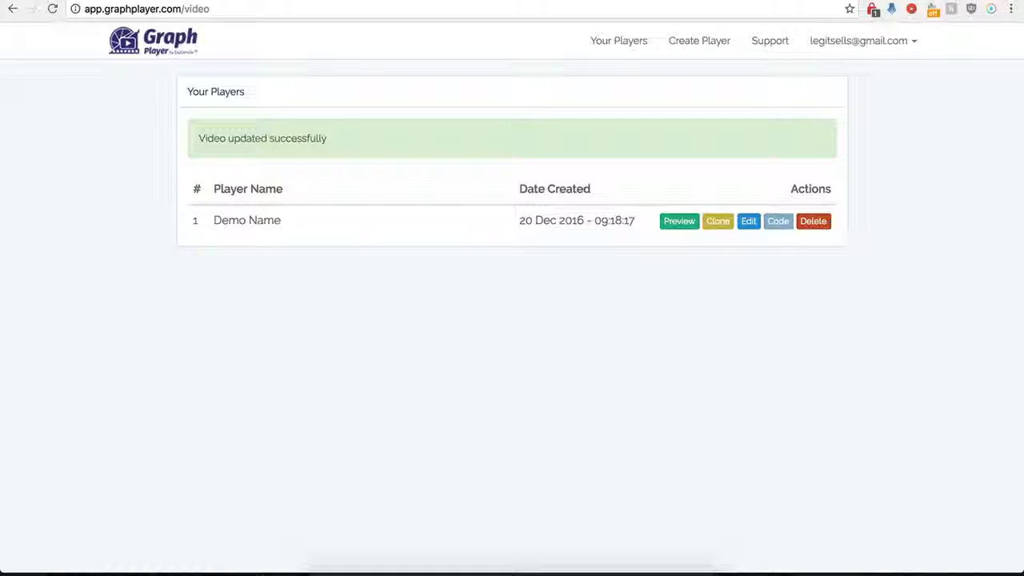
- Reopen the Demo Name player's settings and turn off the CTA
click(748, 222)
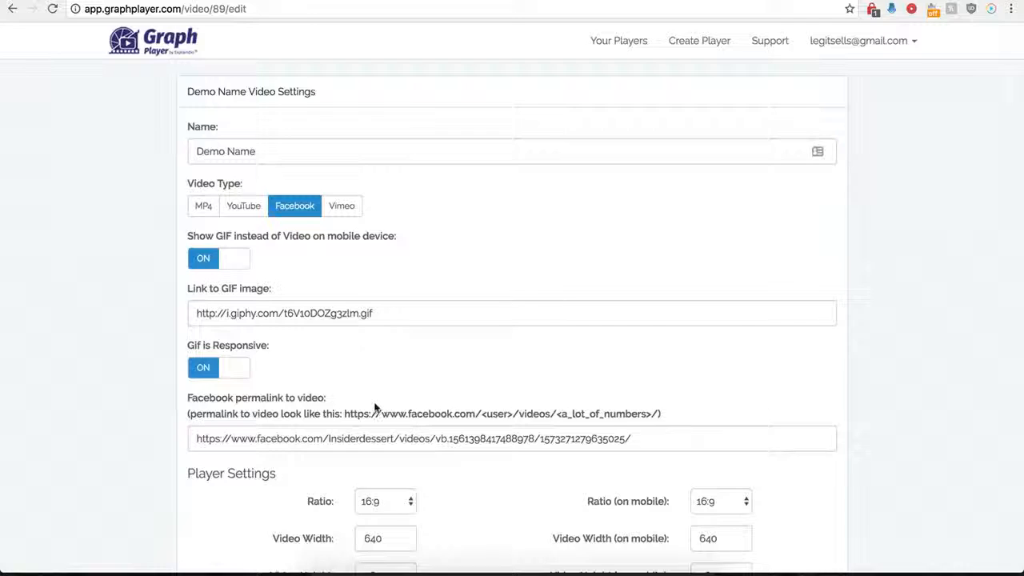
scroll(377, 377, down, 10)
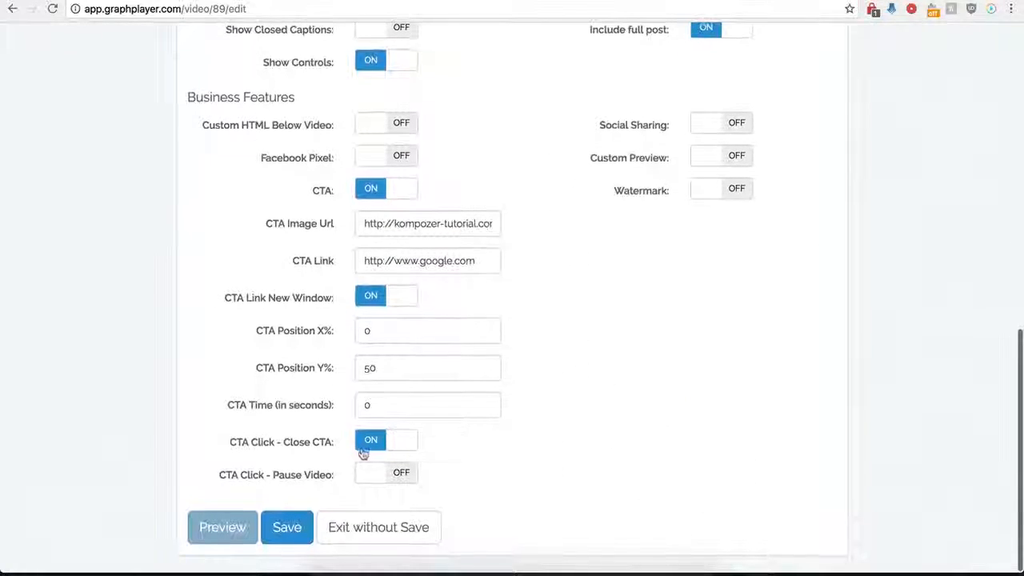
click(368, 189)
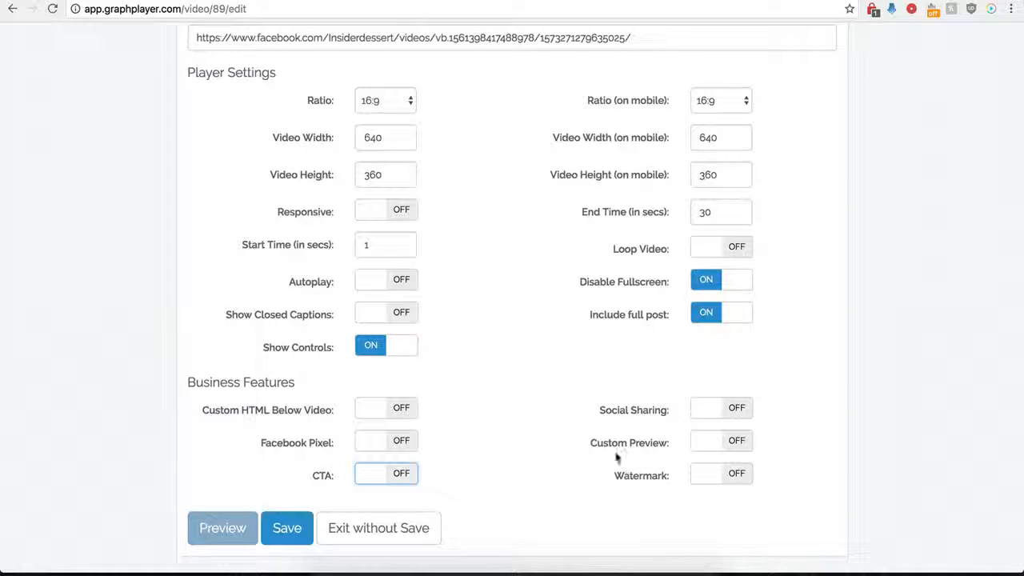
click(652, 410)
scroll(566, 440, down, 3)
scroll(568, 444, down, 2)
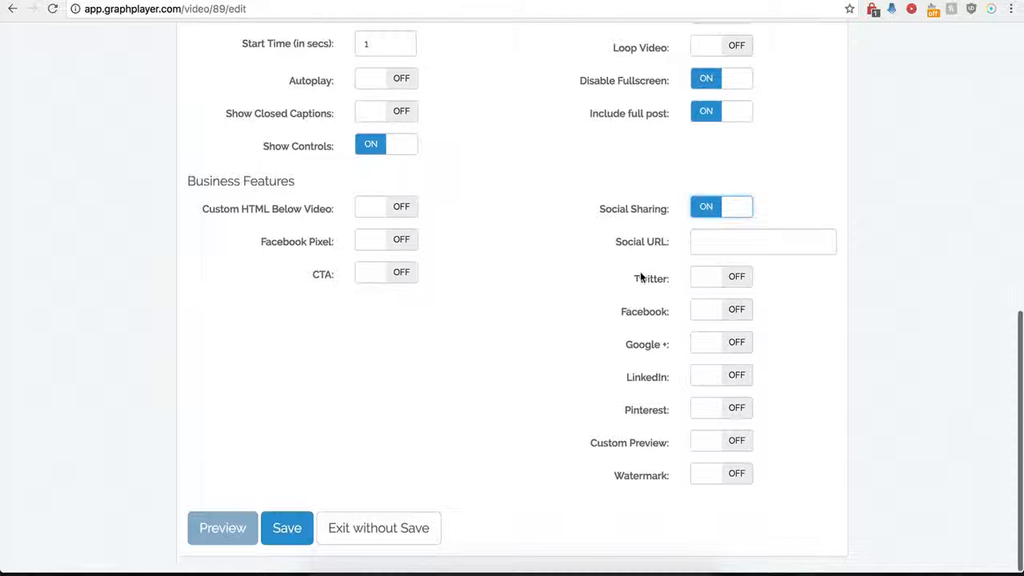
click(706, 240)
click(707, 241)
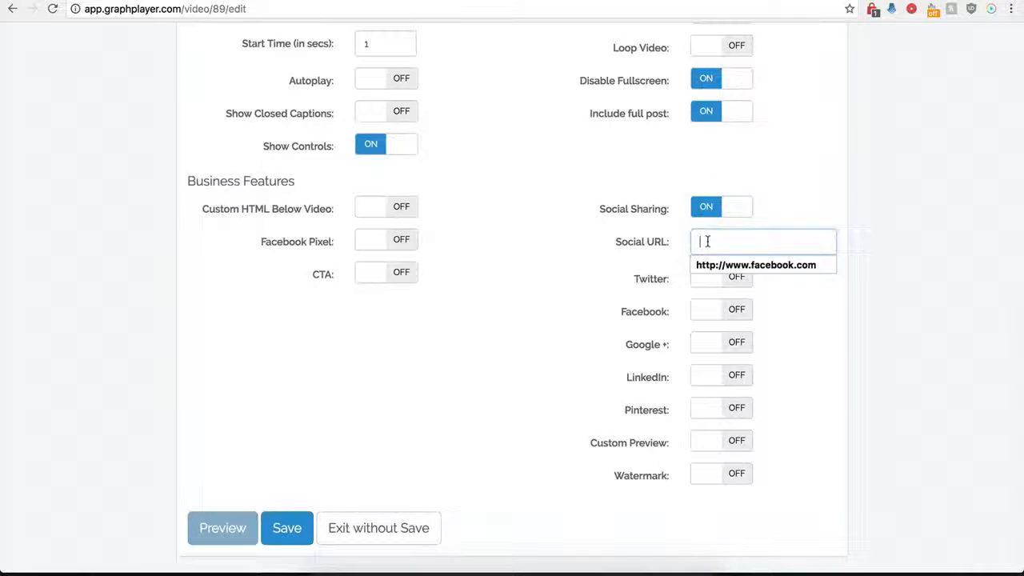
click(709, 264)
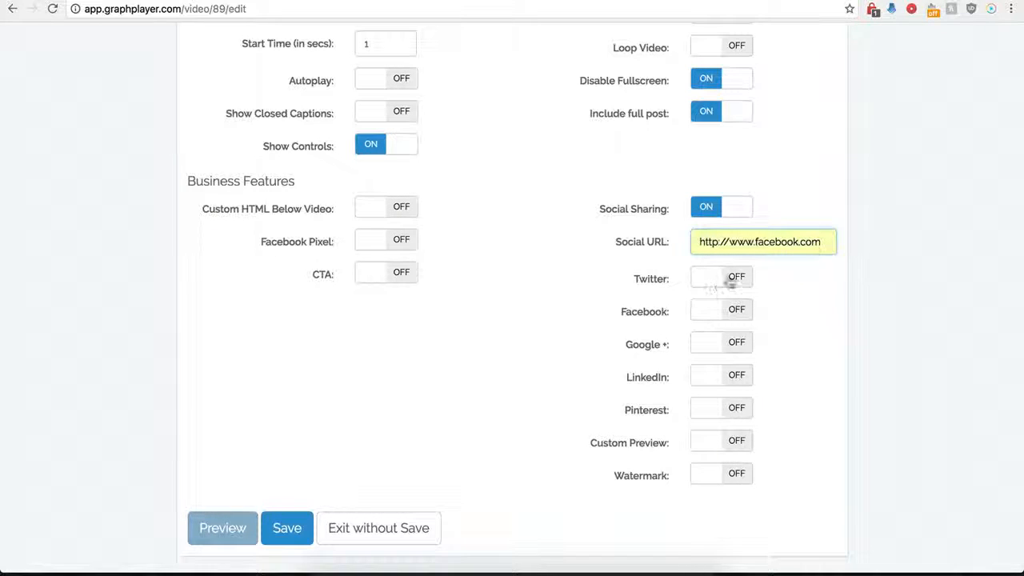
- Turn on Twitter sharing with the handle "testing" and the text "twitter"
click(733, 278)
click(714, 312)
click(717, 336)
click(715, 354)
click(715, 370)
scroll(636, 336, down, 1)
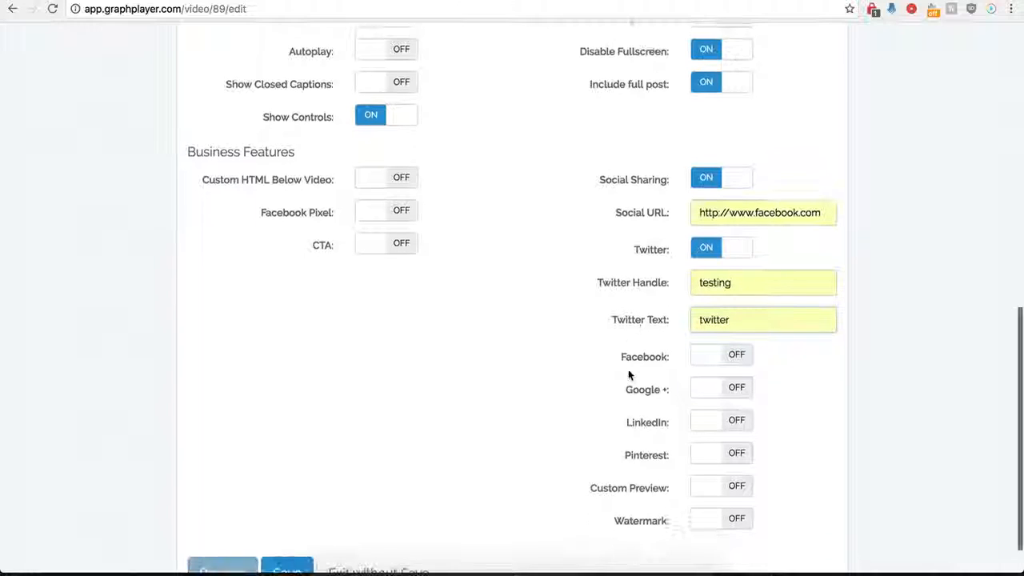
- Turn on the Facebook, Google + and LinkedIn sharing options
click(737, 360)
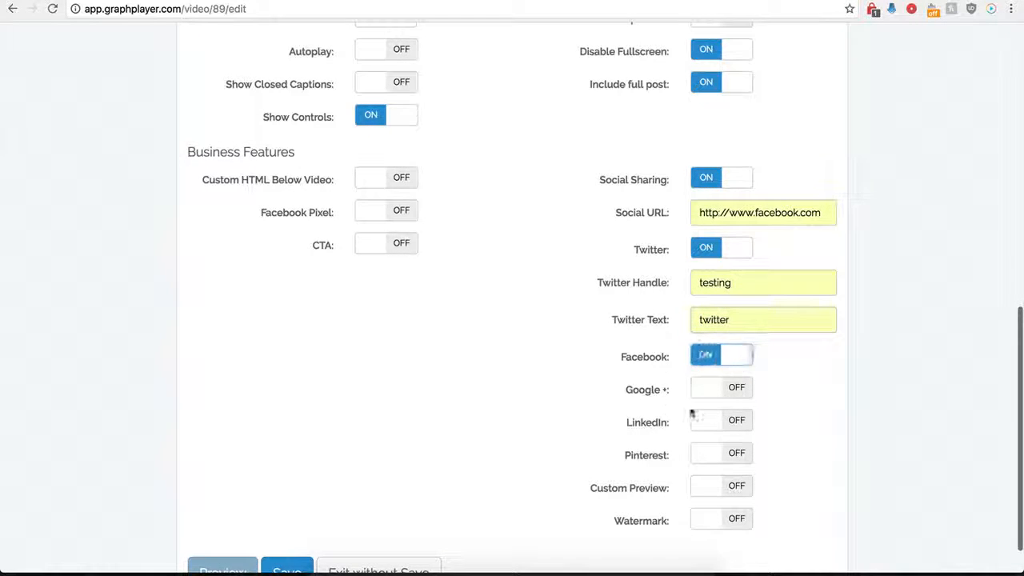
click(736, 389)
click(732, 422)
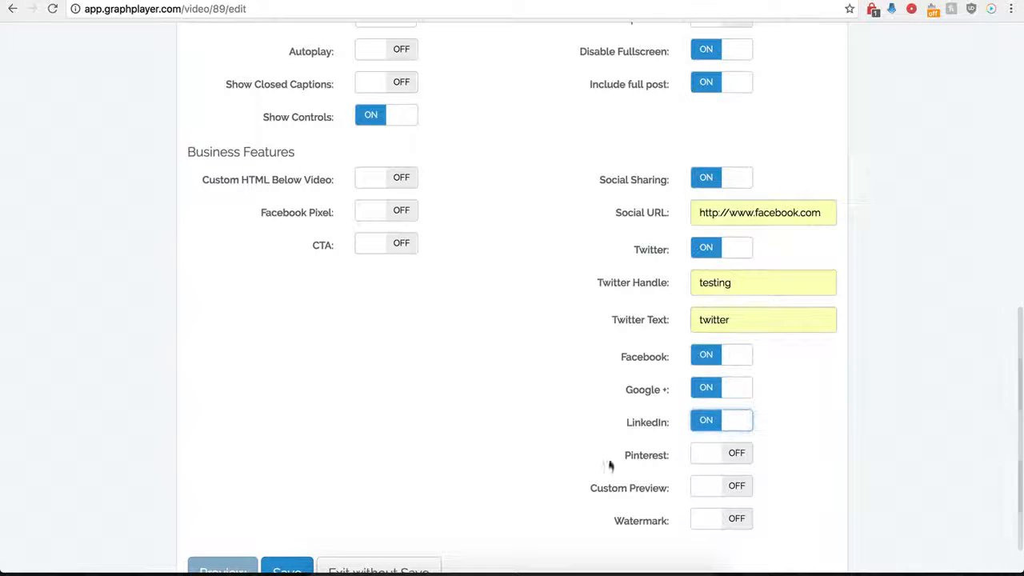
scroll(694, 420, down, 2)
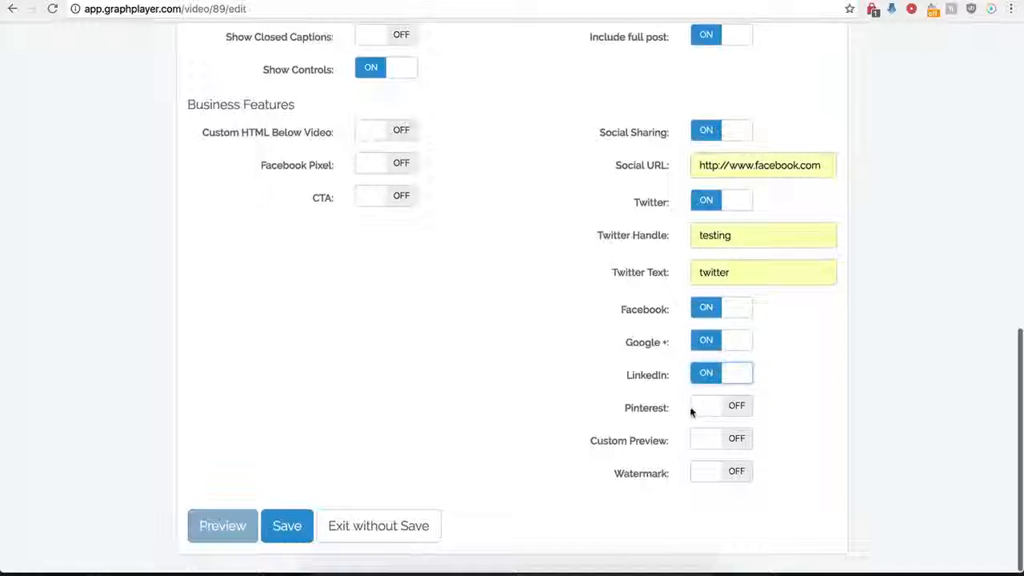
- Save the player, reload the WordPress Test page to check its sharing buttons, and return to GraphPlayer
click(289, 531)
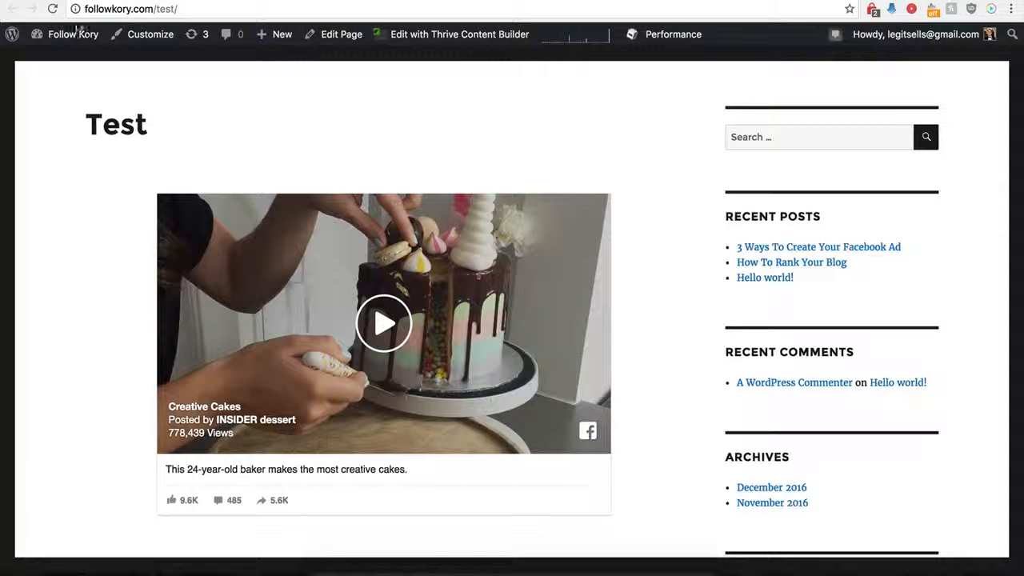
click(51, 9)
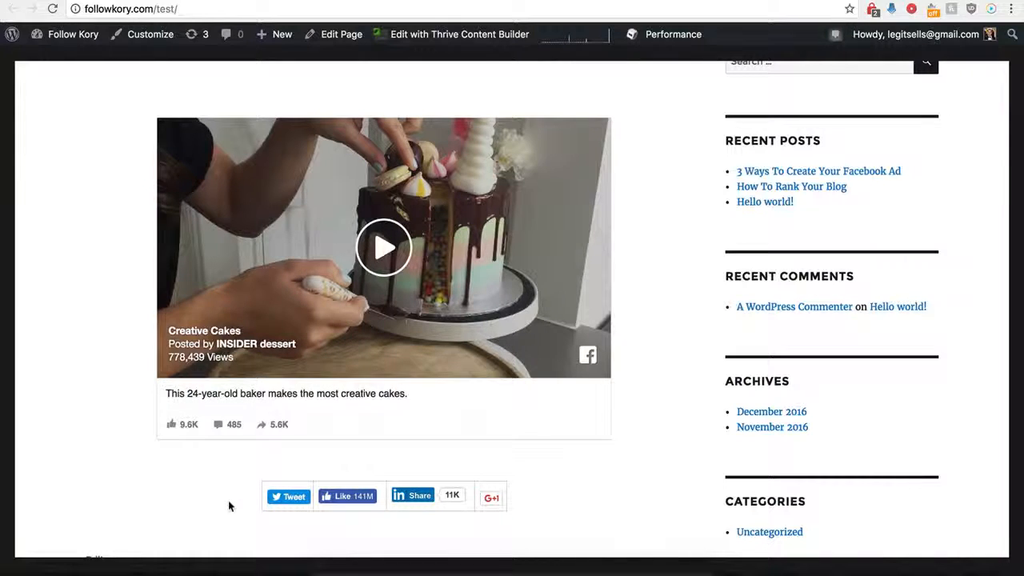
click(209, 1)
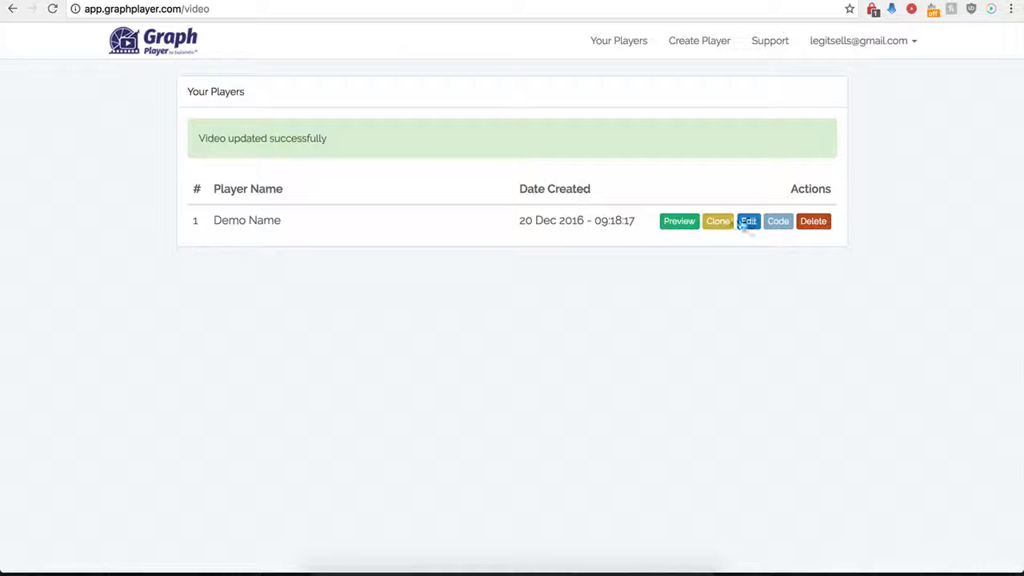
- Reopen the Demo Name player's settings and turn off Social Sharing
click(751, 228)
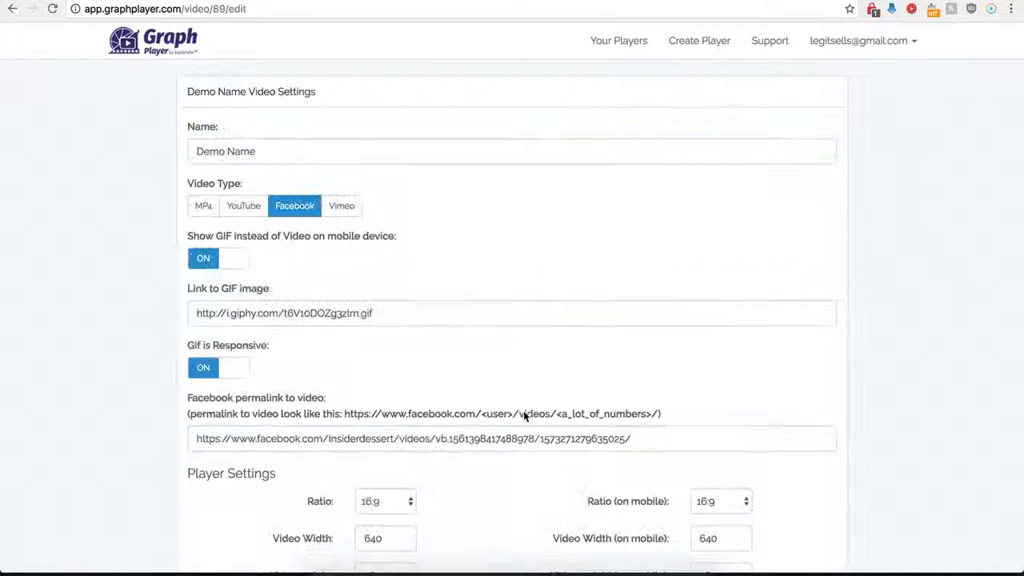
scroll(576, 464, down, 8)
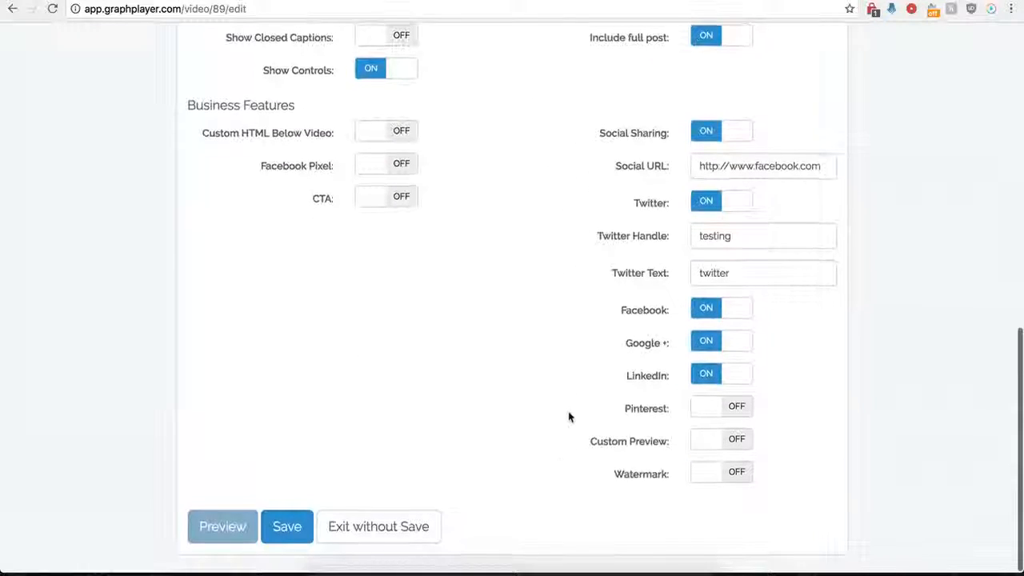
click(704, 137)
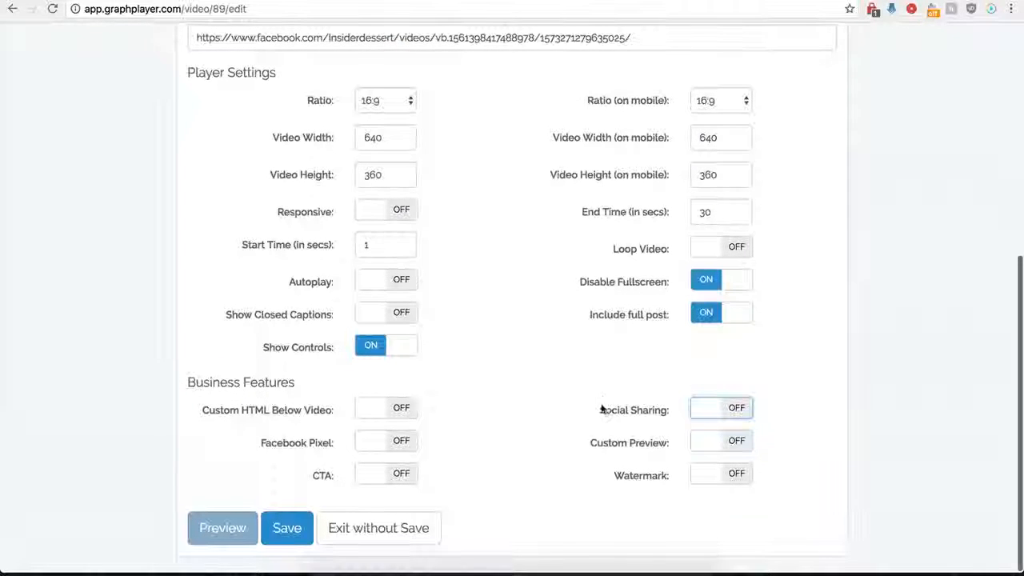
- Turn on Custom Preview and paste the copied hdwpro.com image address as the Preview Image URL
click(737, 444)
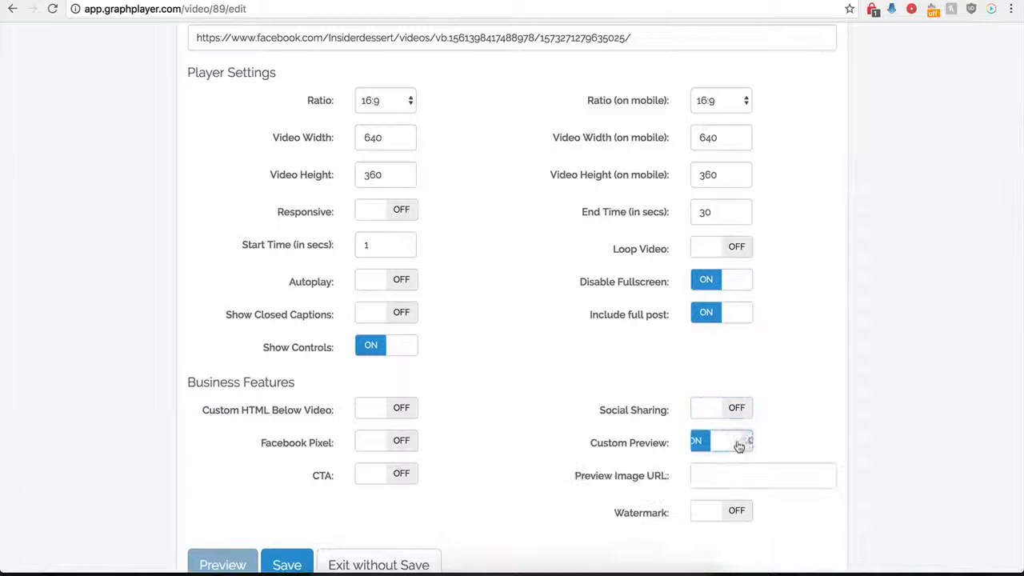
click(711, 479)
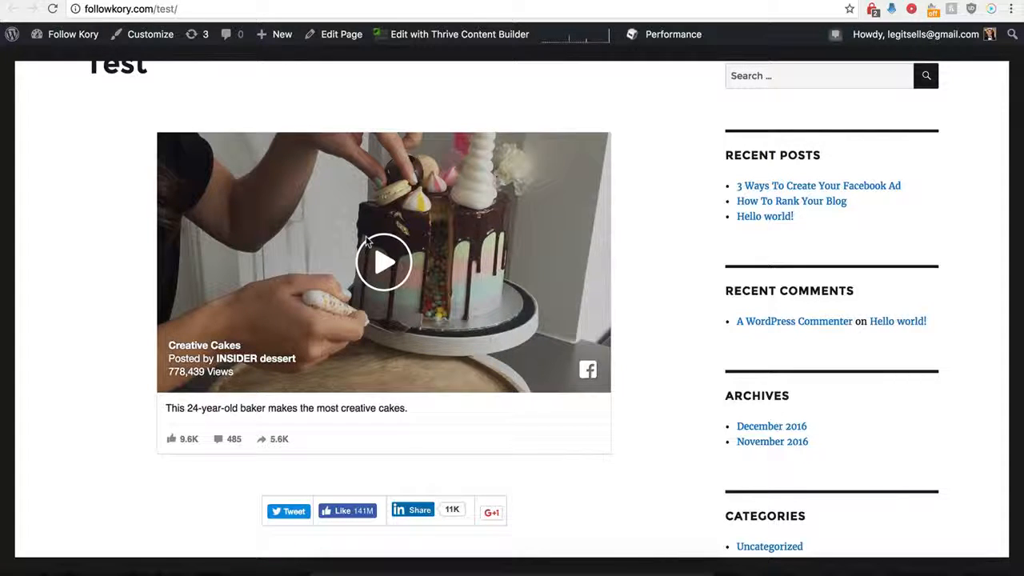
scroll(303, 218, up, 1)
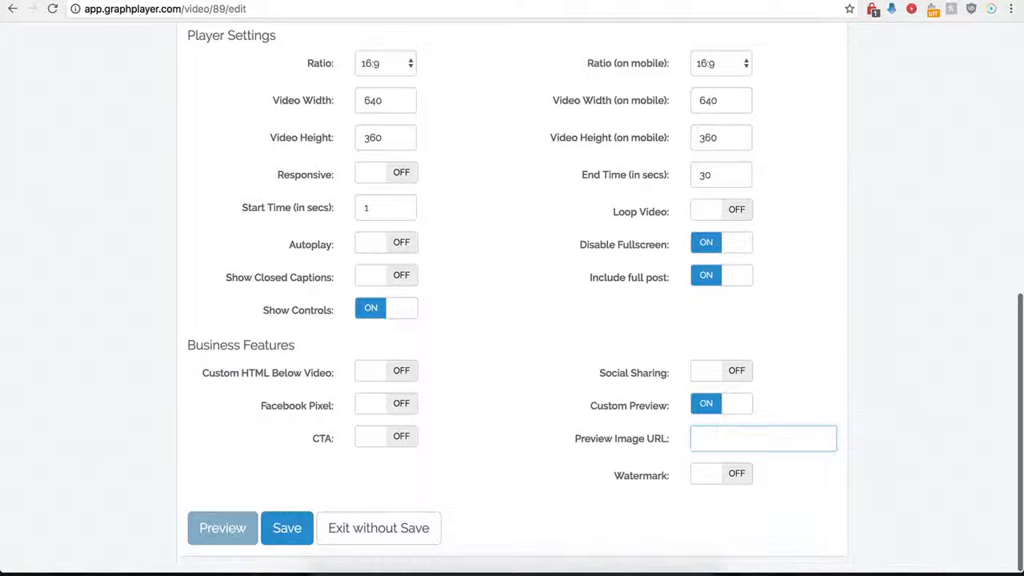
click(713, 438)
key(ctrl+v)
click(606, 436)
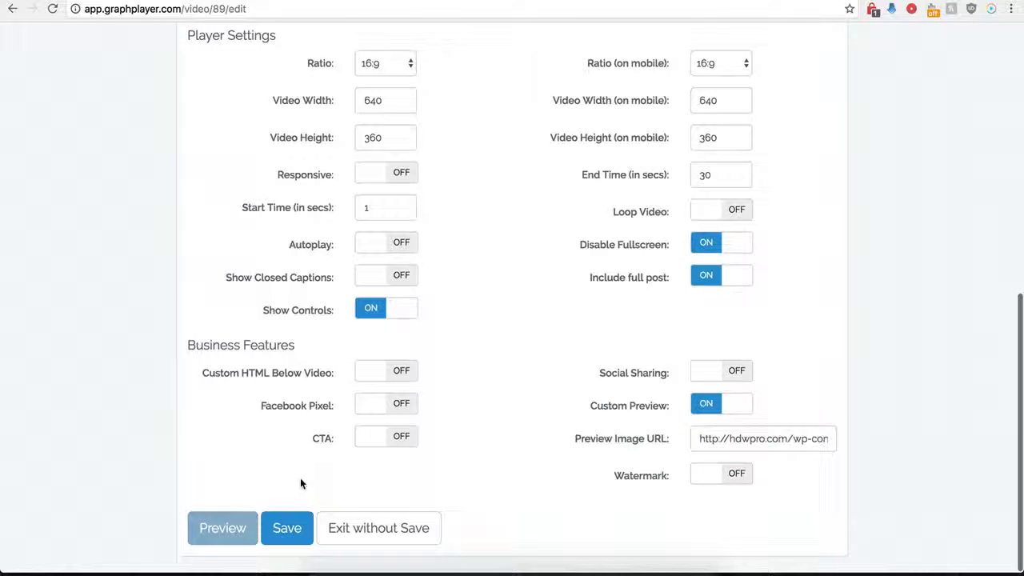
- Save the player and reload the WordPress Test page to check the custom preview image
click(285, 530)
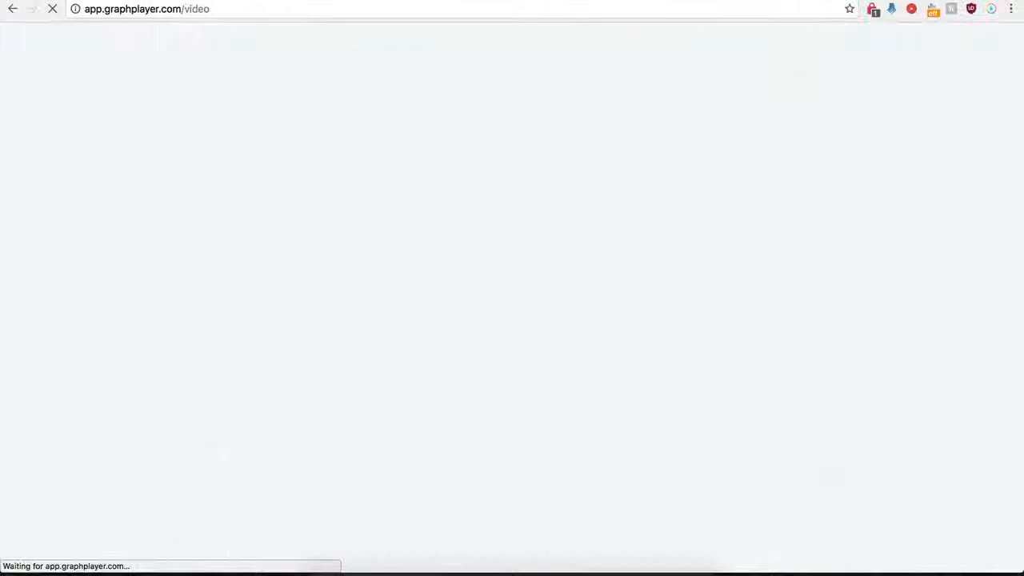
click(189, 0)
click(54, 10)
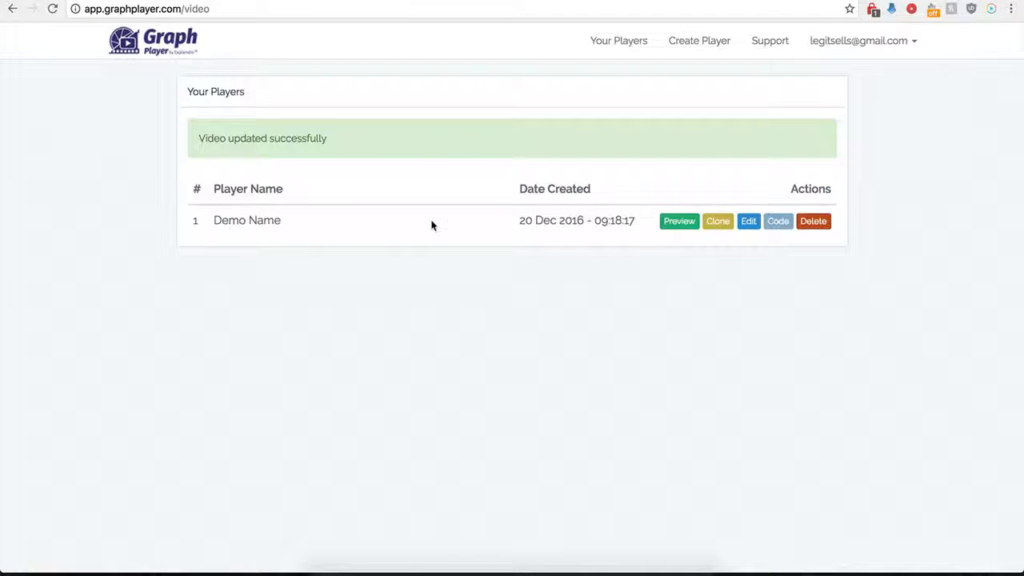
- Reopen the Demo Name player's settings and turn off Custom Preview
click(750, 222)
scroll(608, 400, down, 6)
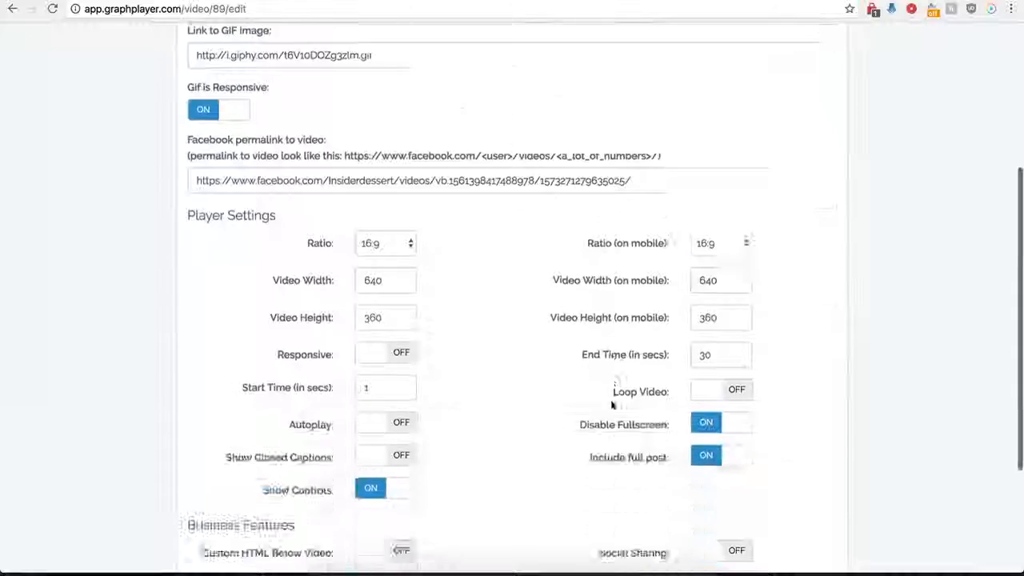
click(705, 404)
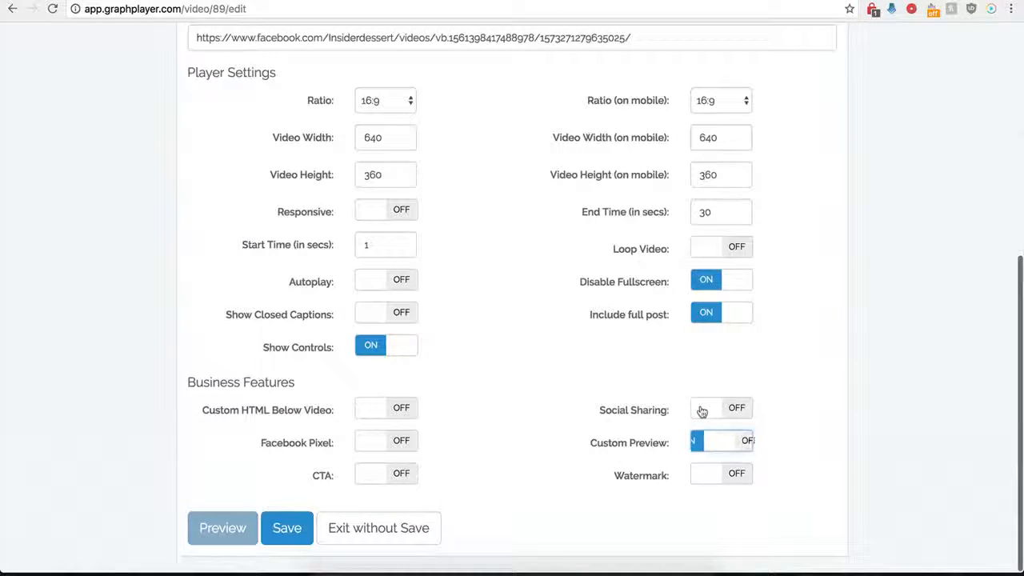
- Turn on Watermark and examine its image URL, link, click action, position, opacity and scale options
click(740, 474)
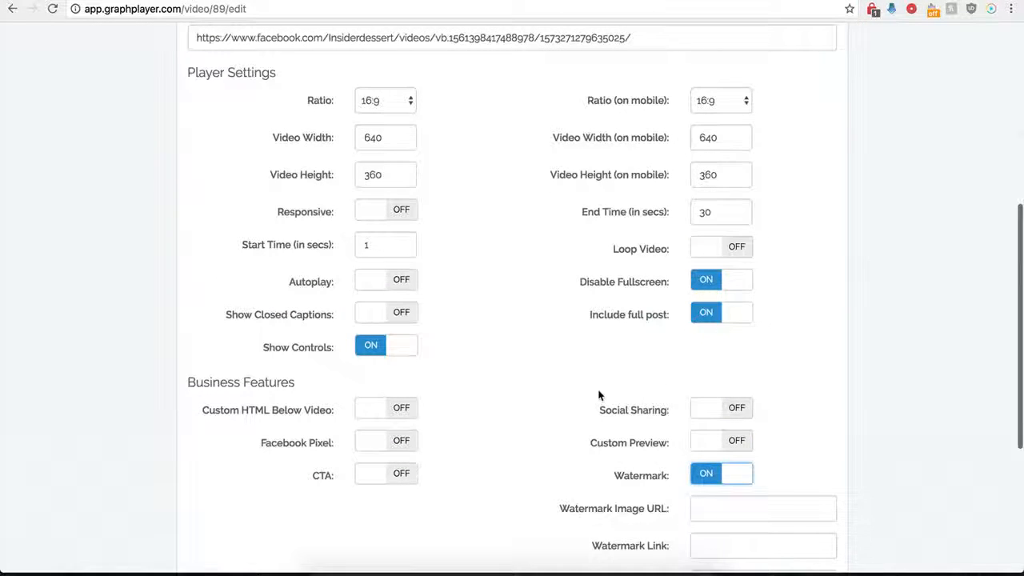
scroll(620, 496, down, 3)
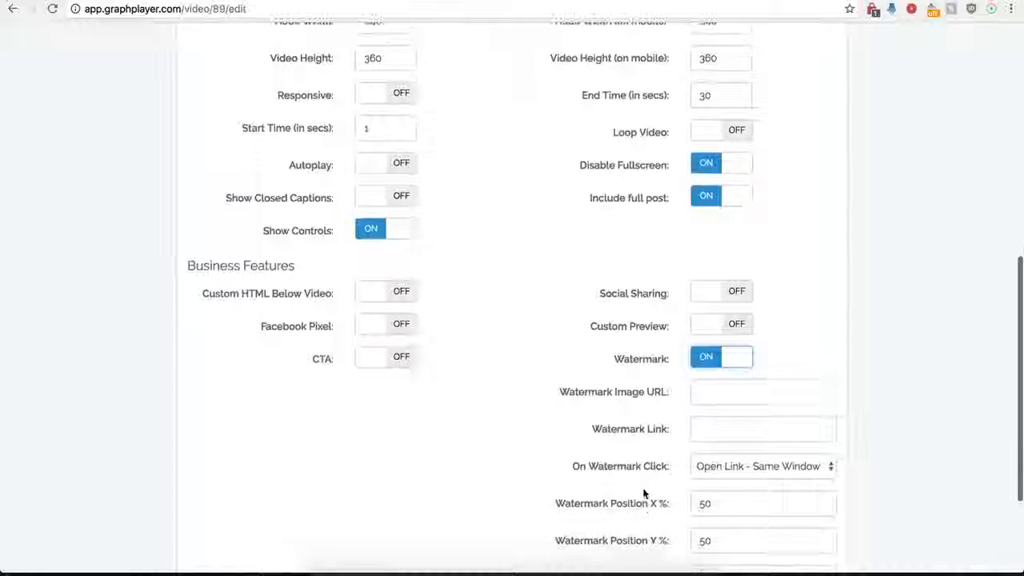
click(712, 392)
scroll(620, 416, down, 3)
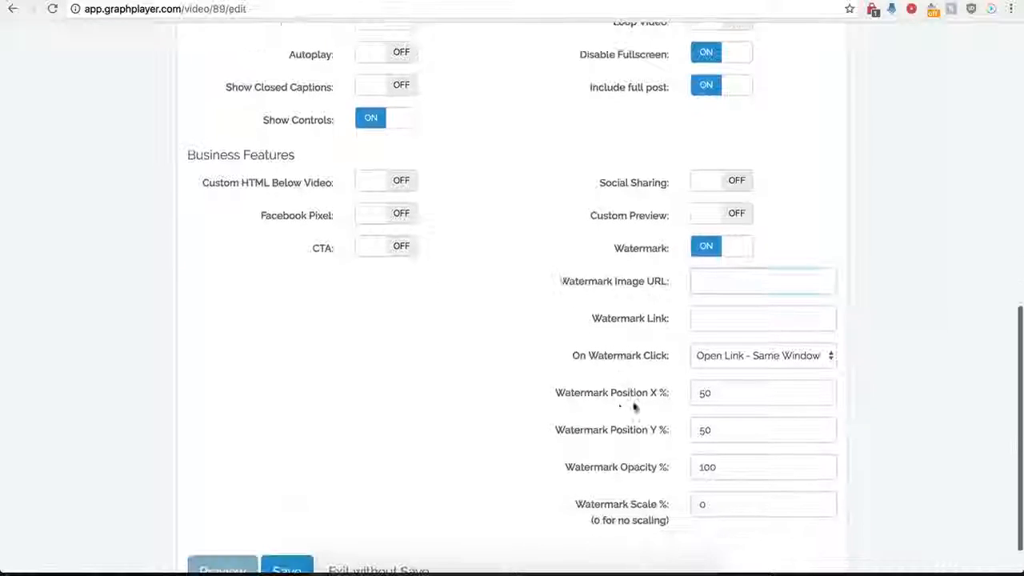
click(703, 317)
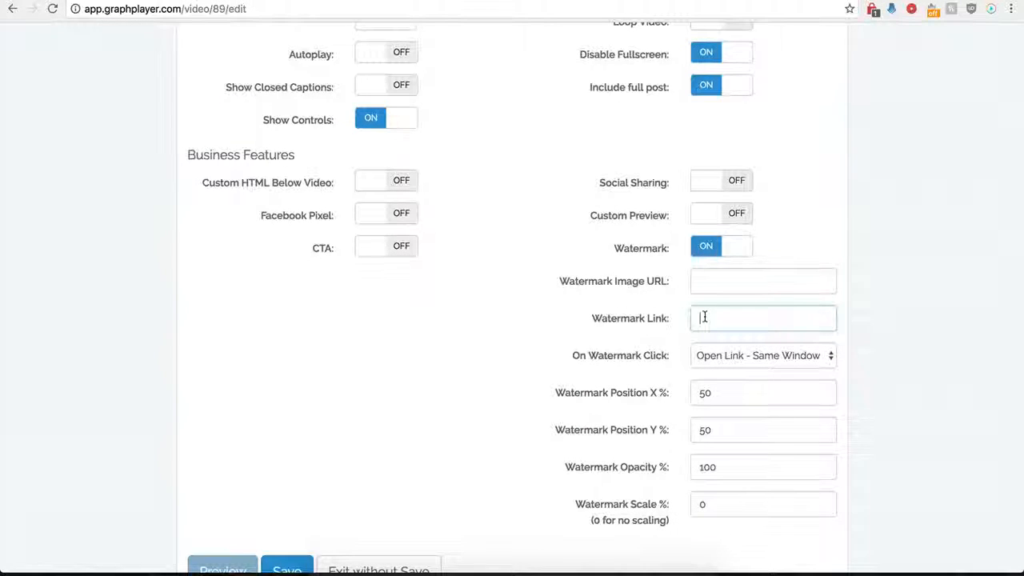
click(777, 350)
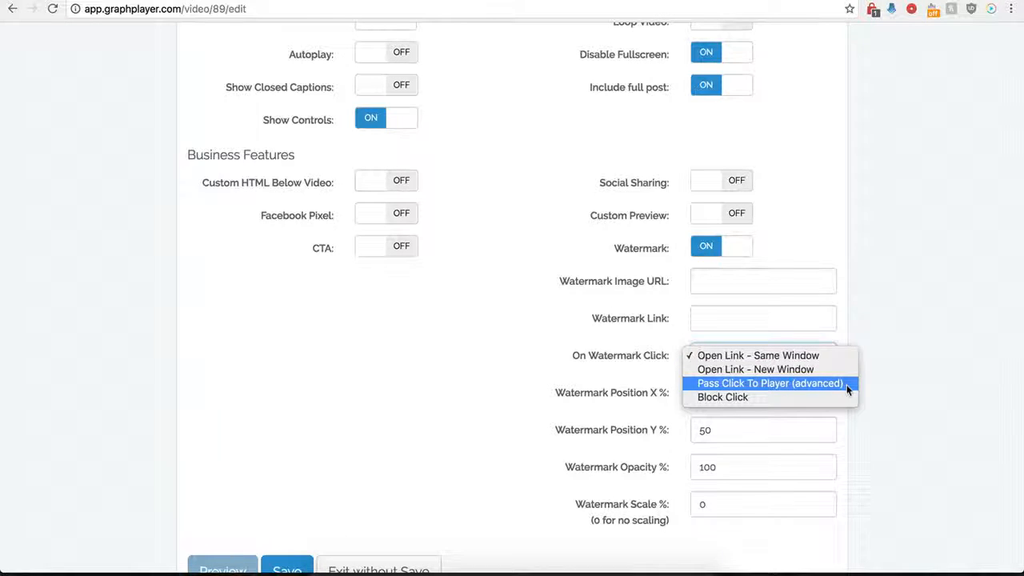
click(552, 340)
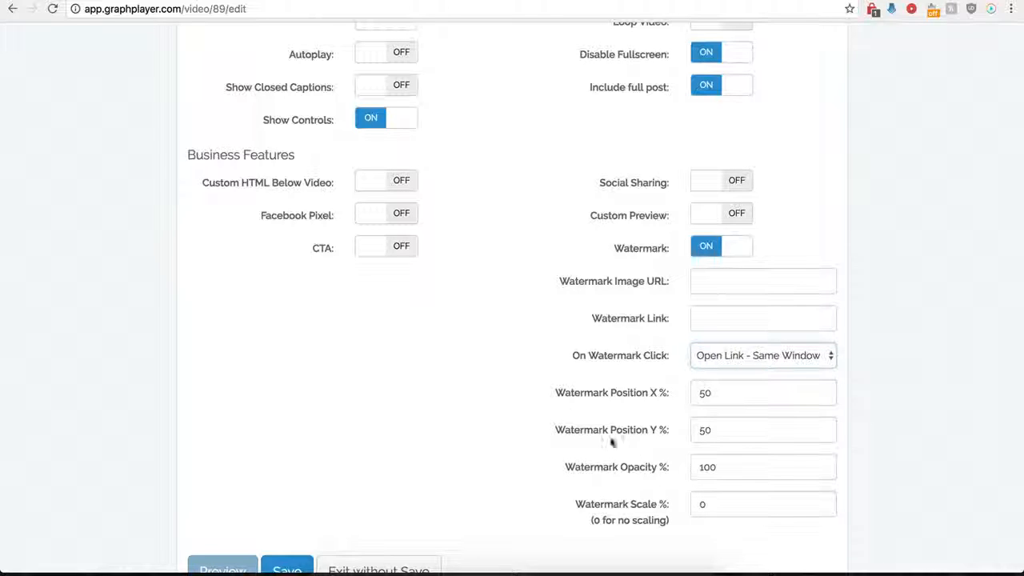
- Briefly turn on the CTA to compare its settings with the watermark's, and turn off both CTA and Watermark
click(395, 253)
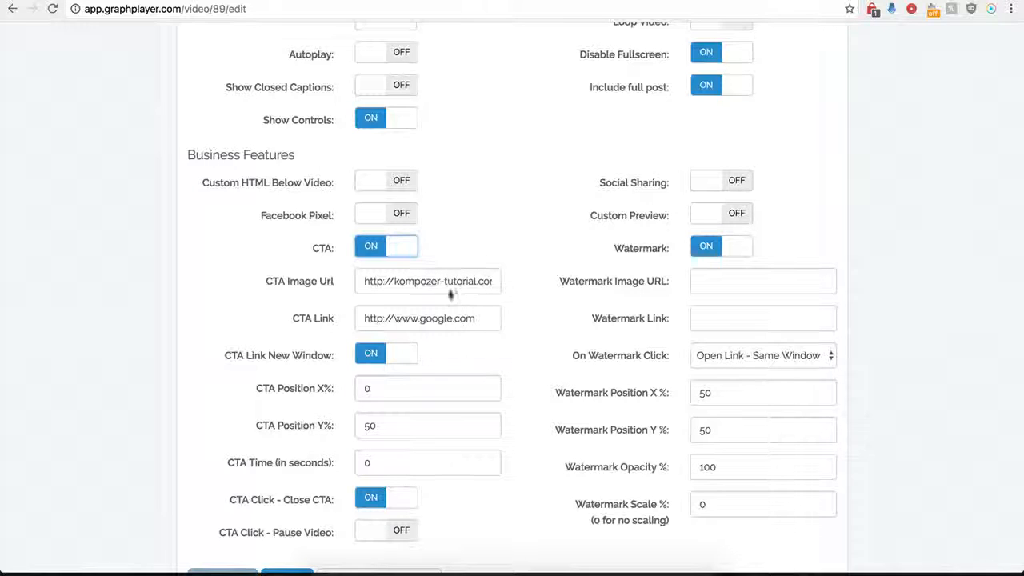
click(391, 254)
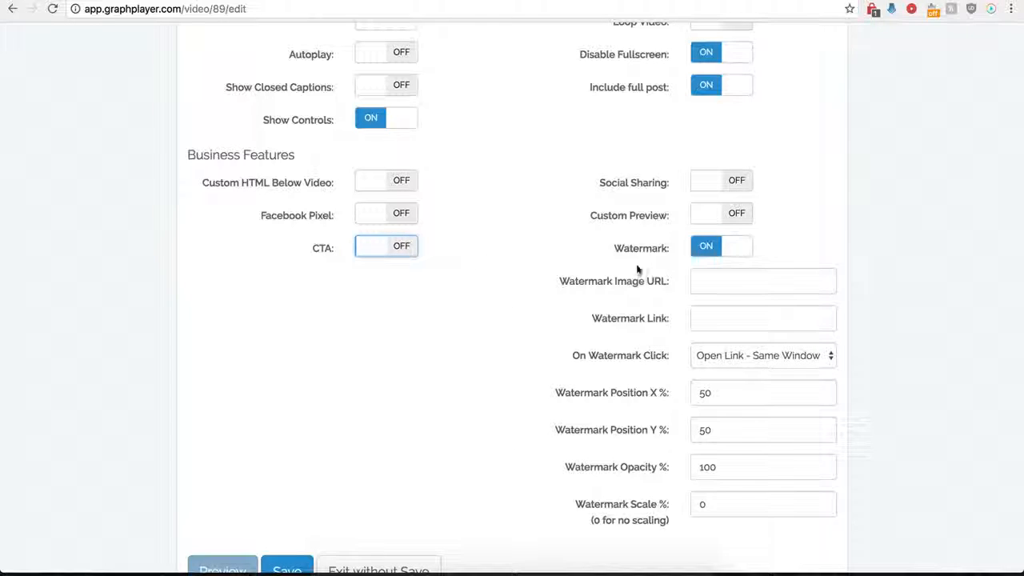
click(708, 249)
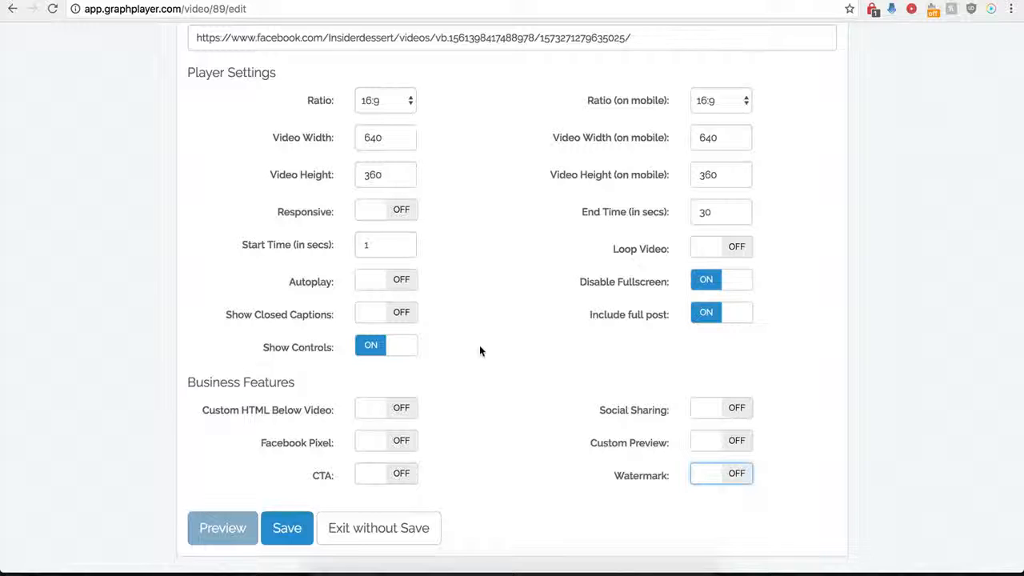